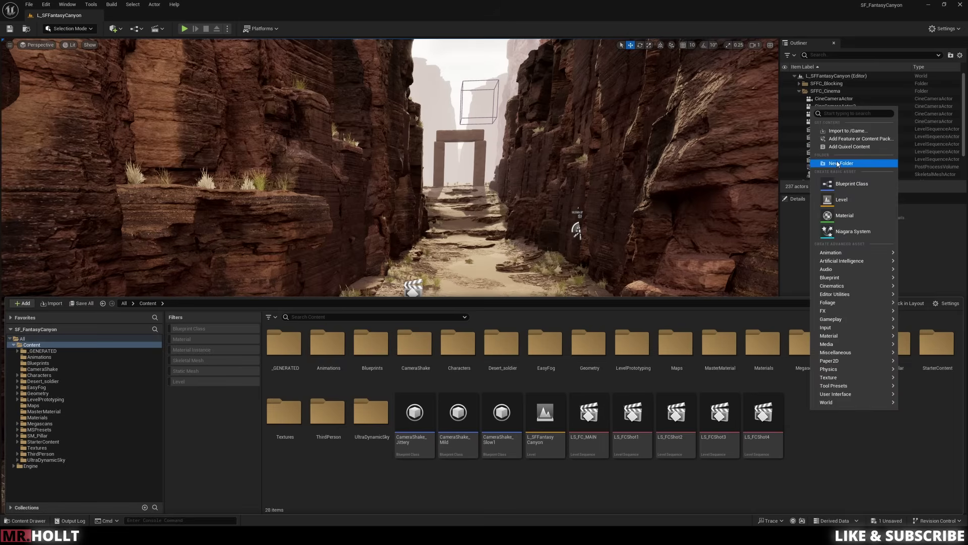
Make an Effects folder in Content and create a Niagara System there from the Empty emitter template.
{"action": "left_click", "coordinate": [838, 163]}
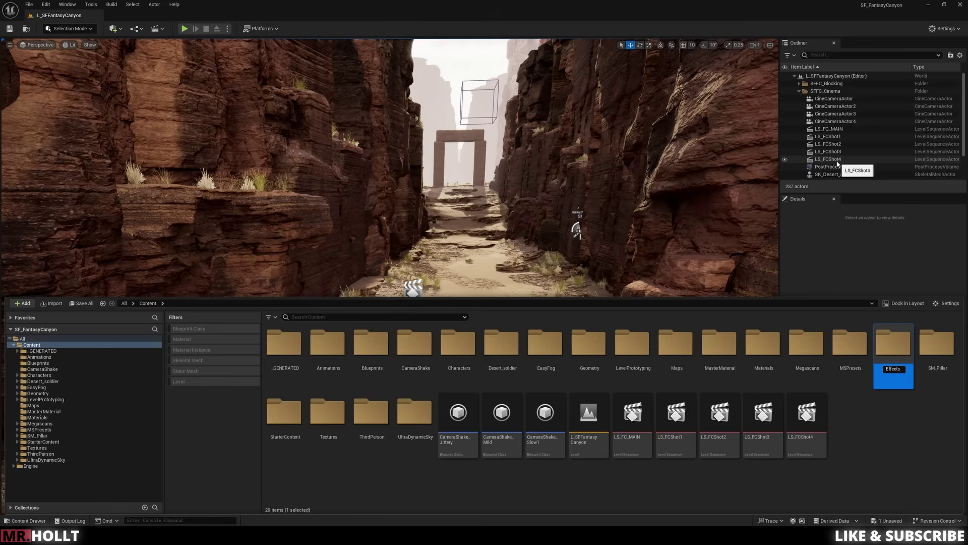
{"action": "double_click", "coordinate": [589, 348]}
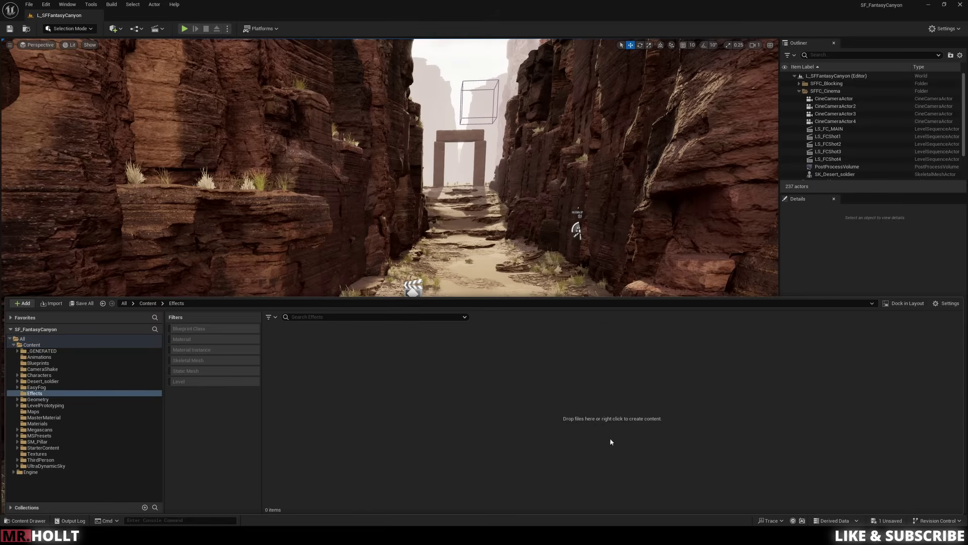
{"action": "right_click", "coordinate": [397, 370]}
{"action": "mouse_move", "coordinate": [422, 291]}
{"action": "left_click", "coordinate": [514, 272]}
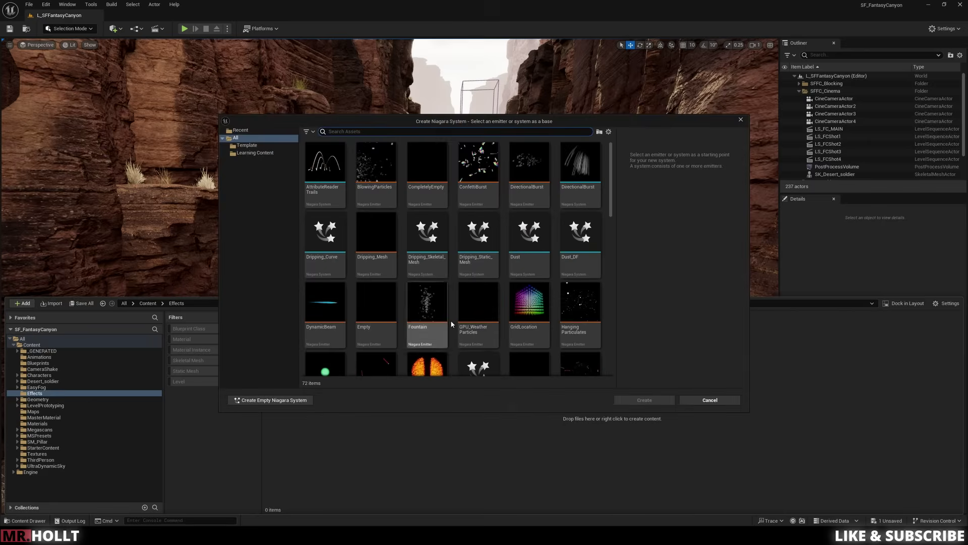
{"action": "mouse_move", "coordinate": [395, 206]}
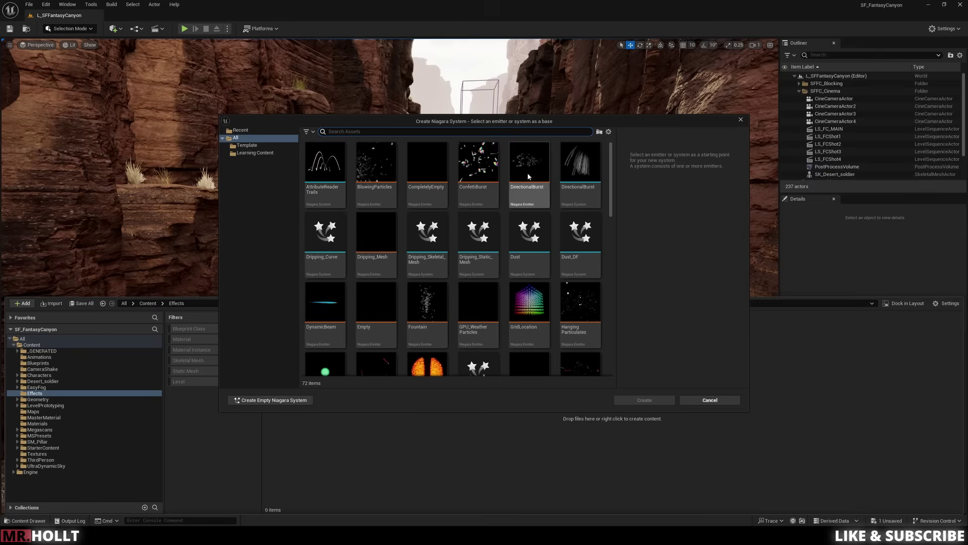
{"action": "mouse_move", "coordinate": [437, 149]}
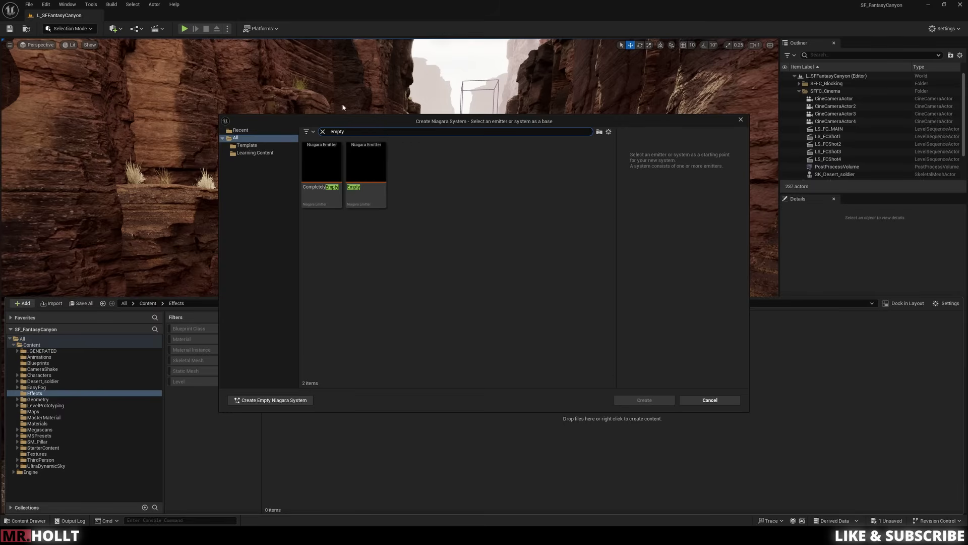
{"action": "mouse_move", "coordinate": [368, 152]}
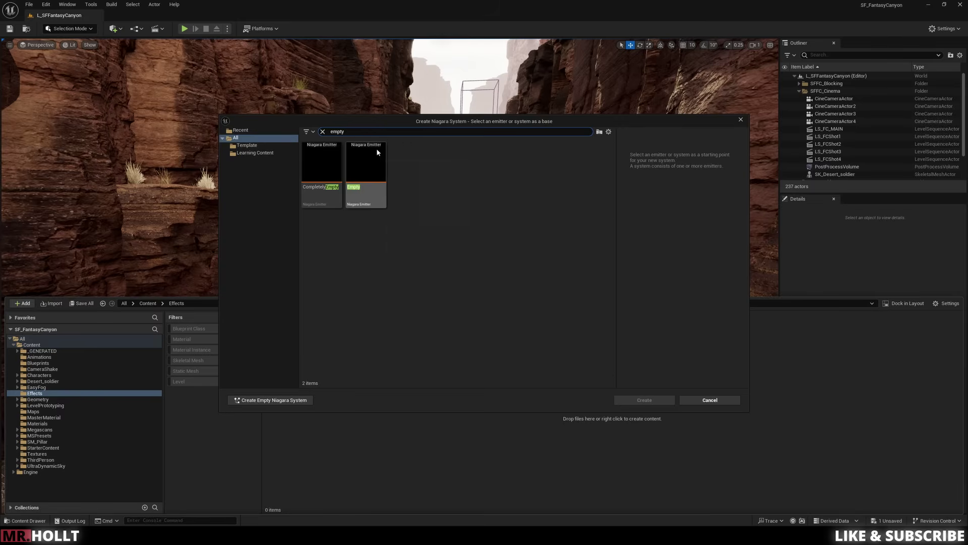
{"action": "left_click", "coordinate": [371, 161]}
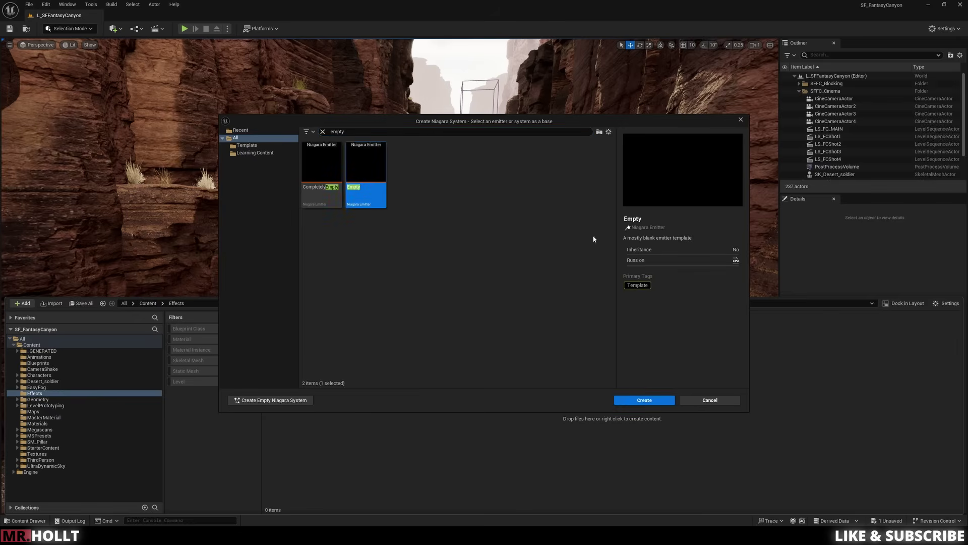
{"action": "left_click", "coordinate": [639, 400]}
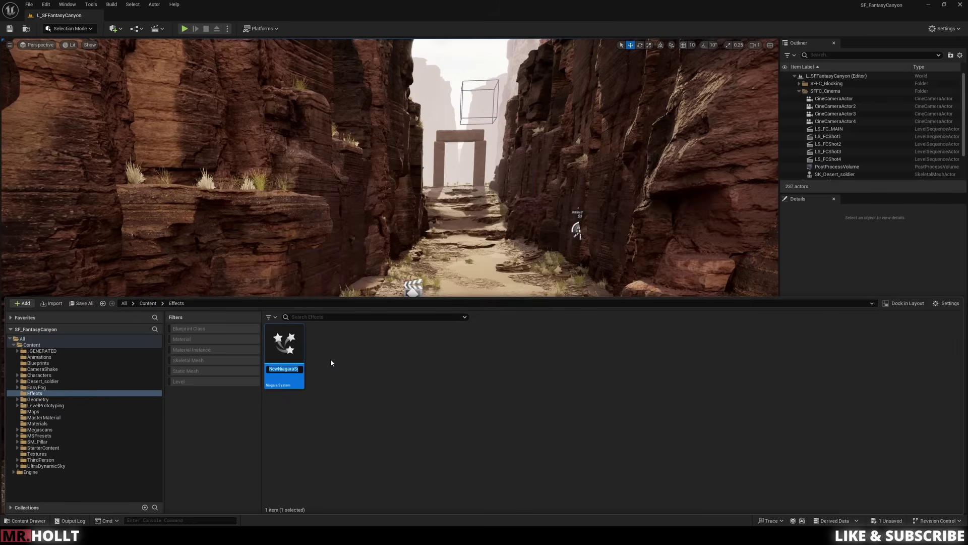
Name the system NS_BlowingSand, then delete its Empty emitter node in the Niagara editor.
{"action": "type", "text": "NS_BlowingSand"}
{"action": "key", "text": "Return"}
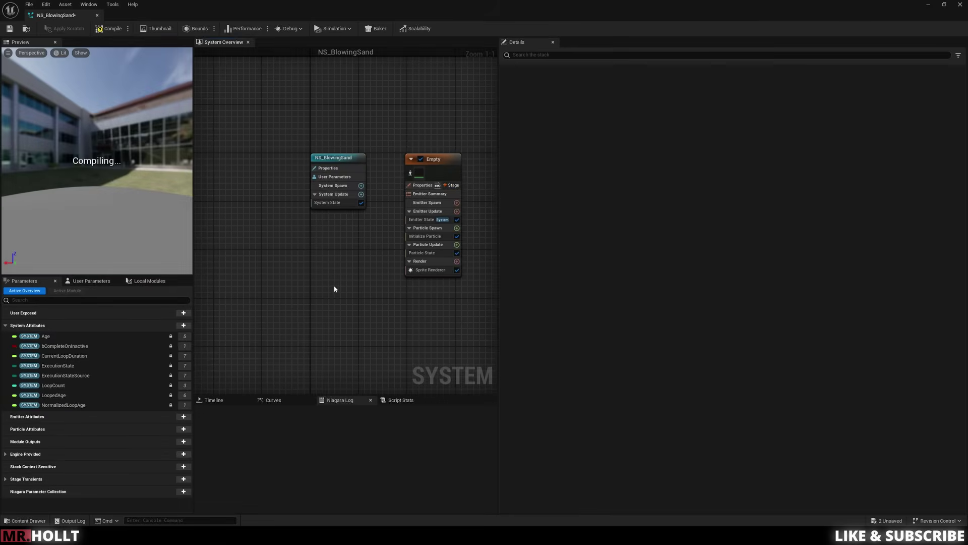
{"action": "scroll", "coordinate": [335, 287], "scroll_direction": "down", "scroll_amount": 2}
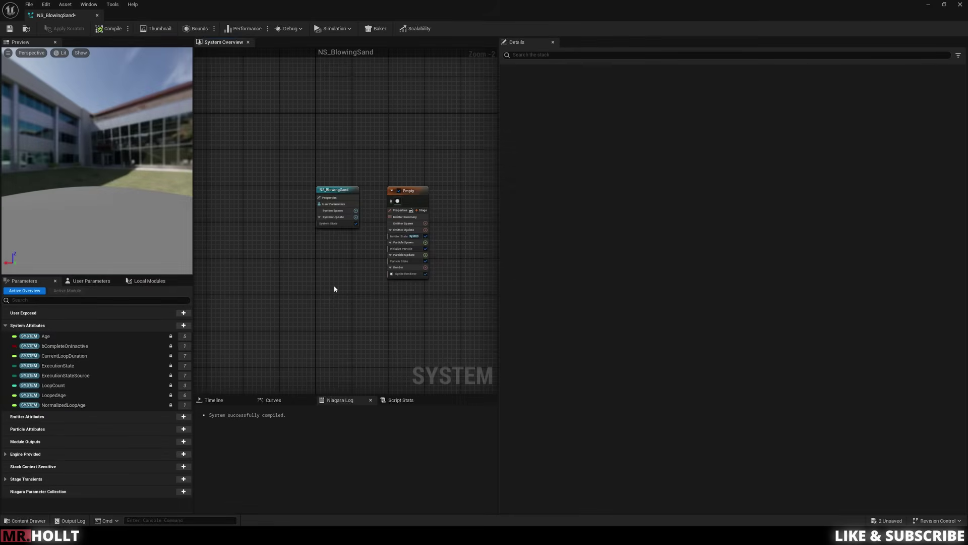
{"action": "left_click", "coordinate": [408, 193]}
{"action": "key", "text": "Delete"}
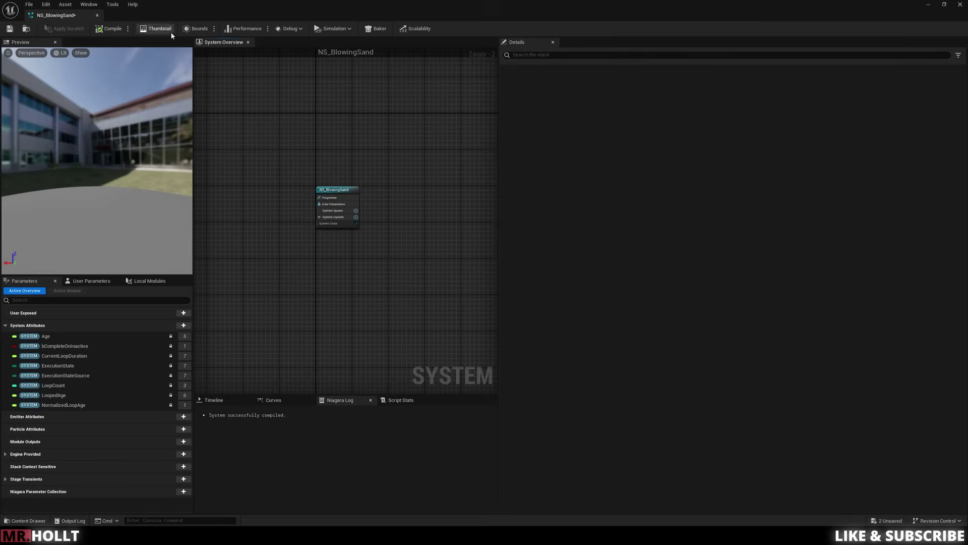
In Preview Scene Settings, uncheck Show Environment and set the Environment Color value to 0 (black).
{"action": "left_click", "coordinate": [93, 5]}
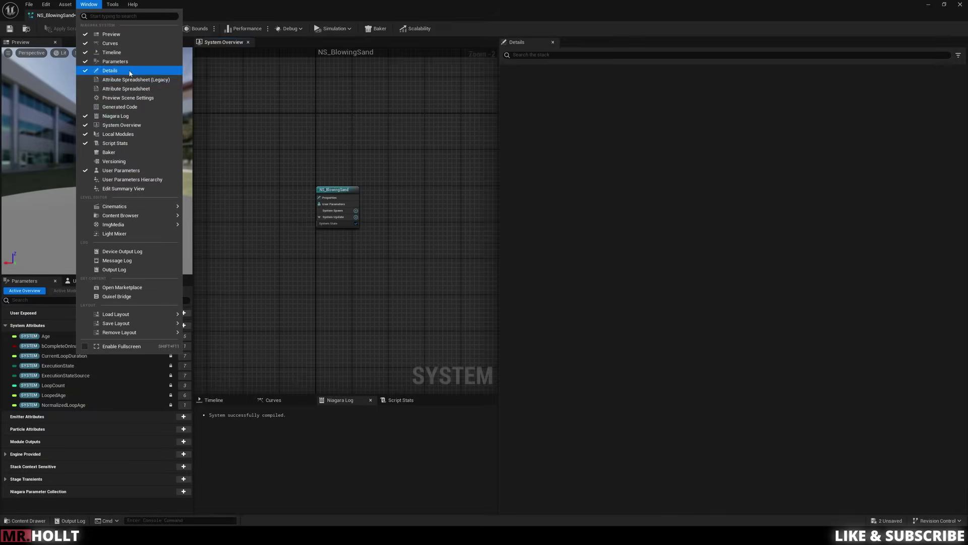
{"action": "left_click", "coordinate": [115, 99]}
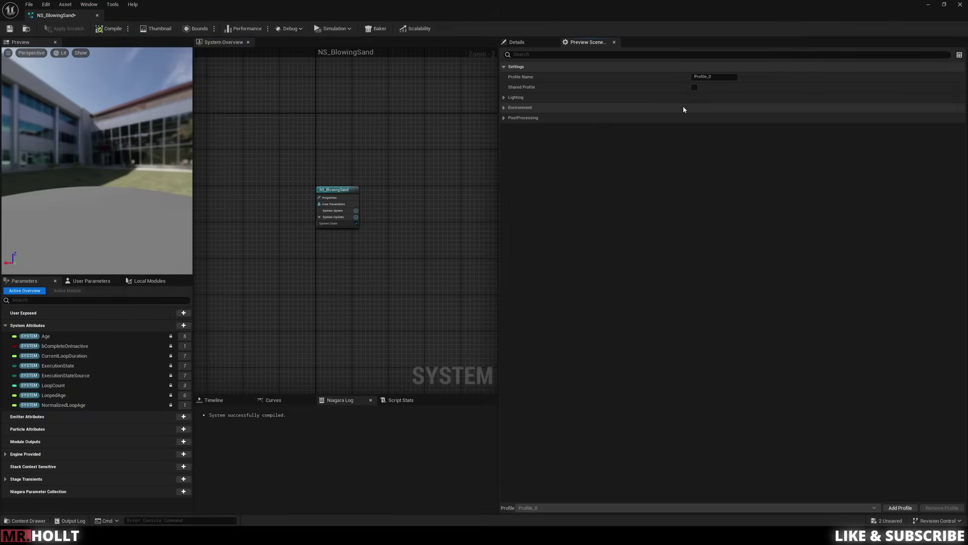
{"action": "left_click", "coordinate": [504, 107]}
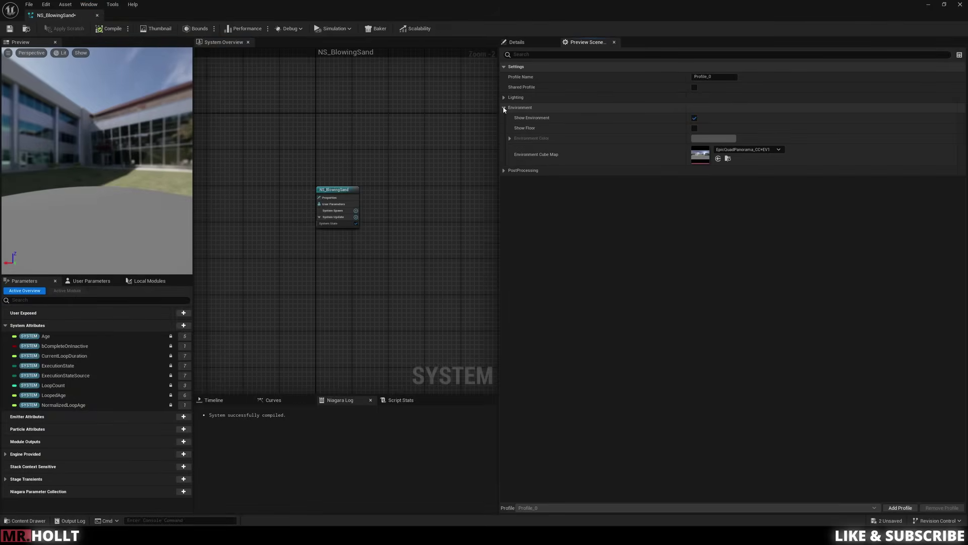
{"action": "left_click", "coordinate": [694, 118]}
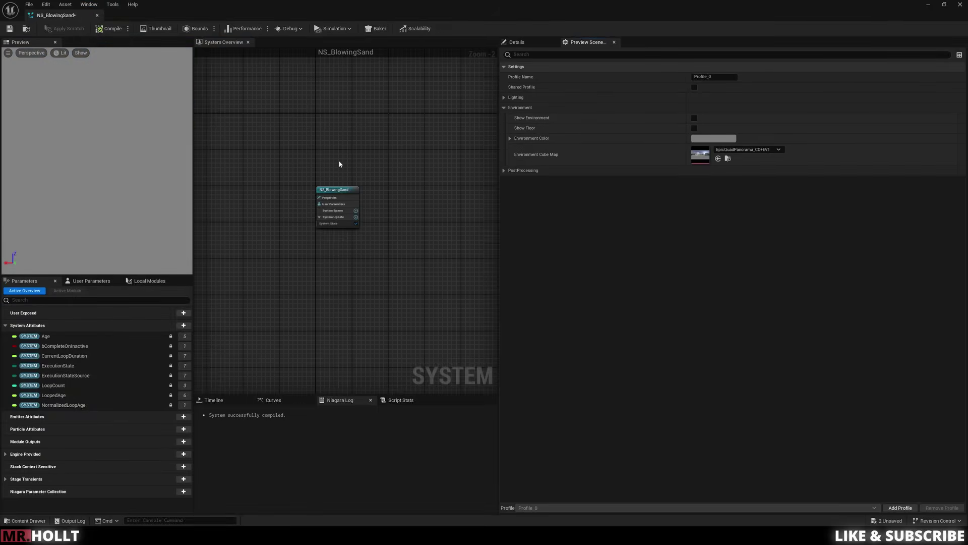
{"action": "left_click", "coordinate": [712, 138]}
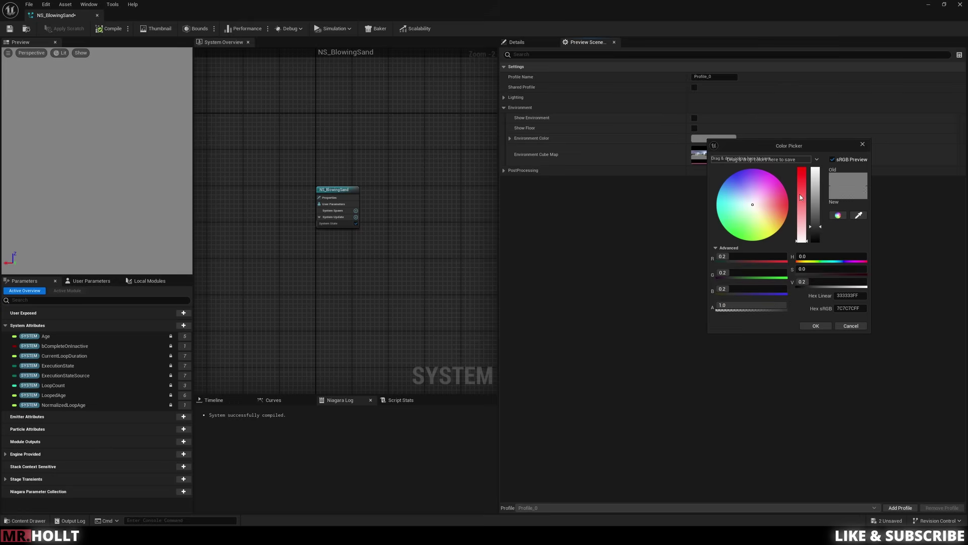
{"action": "left_click_drag", "start_coordinate": [811, 224], "coordinate": [803, 290]}
{"action": "left_click", "coordinate": [815, 326]}
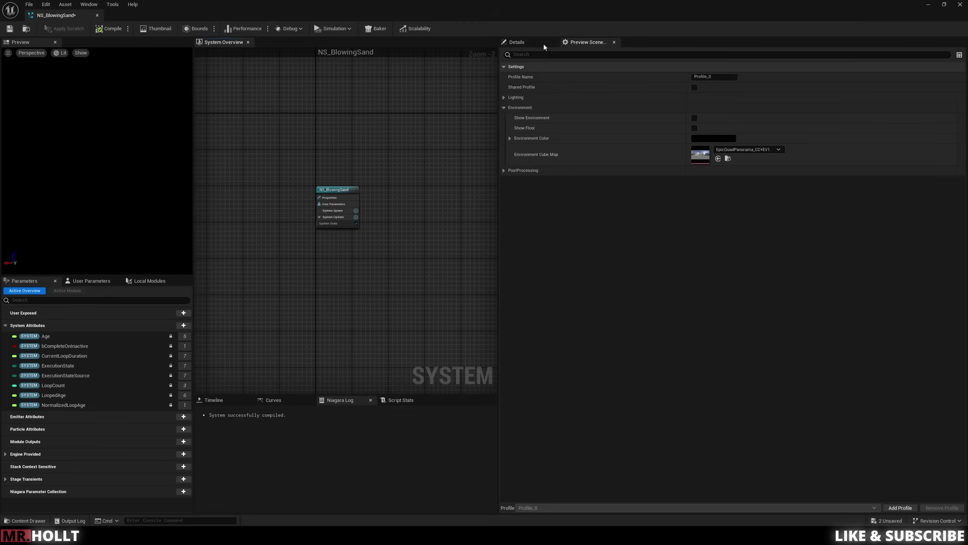
{"action": "left_click_drag", "start_coordinate": [500, 68], "coordinate": [604, 68]}
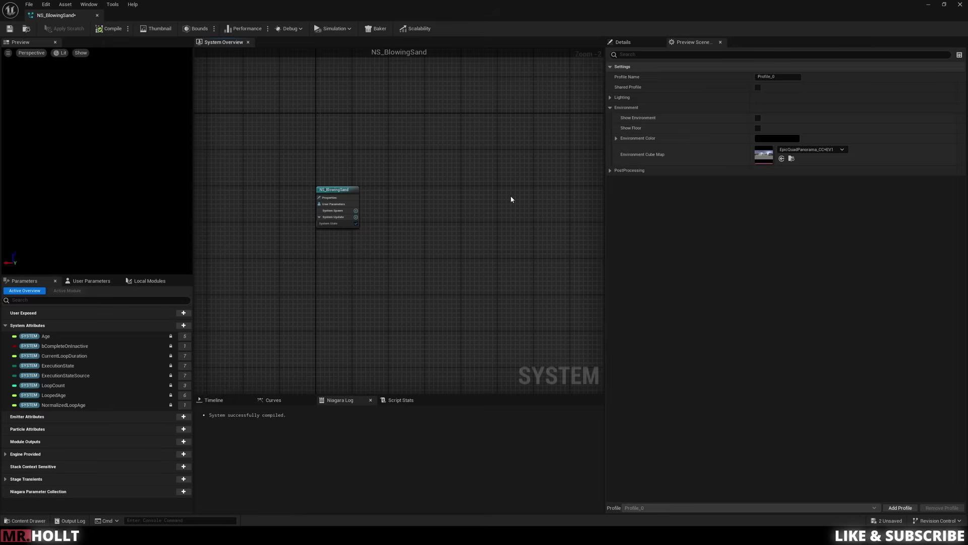
{"action": "mouse_move", "coordinate": [434, 210]}
{"action": "right_mouse_down"}
{"action": "mouse_move", "coordinate": [430, 223]}
{"action": "mouse_move", "coordinate": [447, 218]}
{"action": "mouse_move", "coordinate": [426, 204]}
{"action": "right_mouse_up"}
{"action": "scroll", "coordinate": [429, 227], "scroll_direction": "up", "scroll_amount": 2}
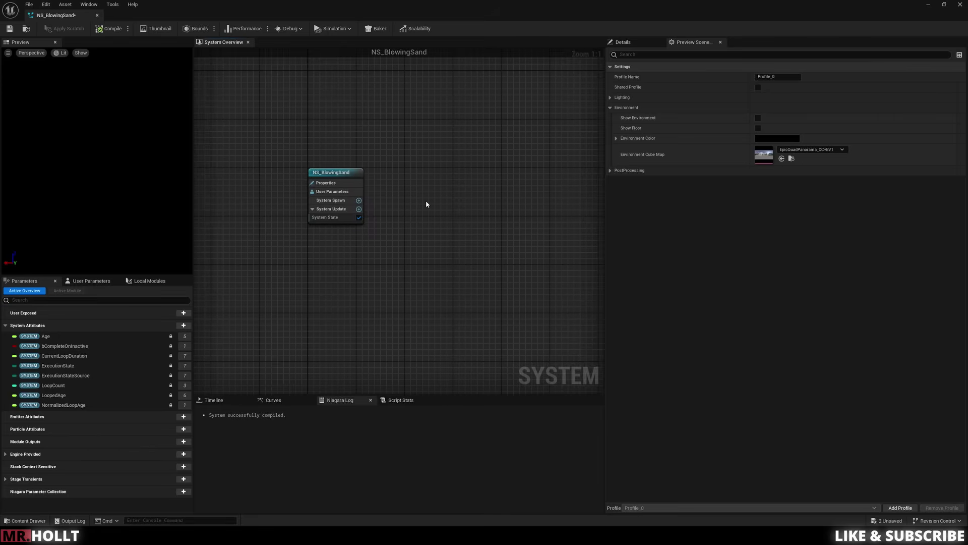
Add the Empty emitter template back into the NS_BlowingSand System Overview graph.
{"action": "right_click", "coordinate": [422, 186]}
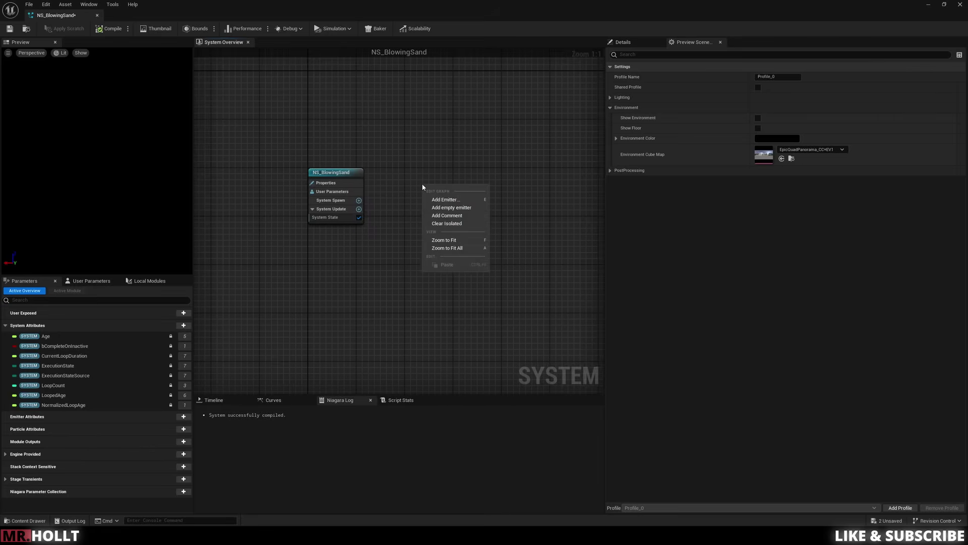
{"action": "left_click", "coordinate": [462, 200]}
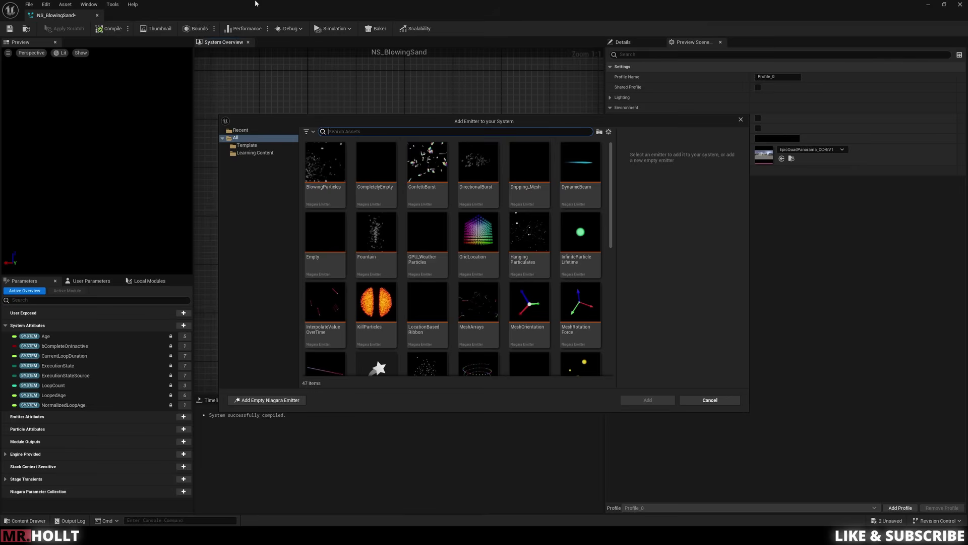
{"action": "left_click", "coordinate": [325, 234]}
{"action": "left_click", "coordinate": [648, 400]}
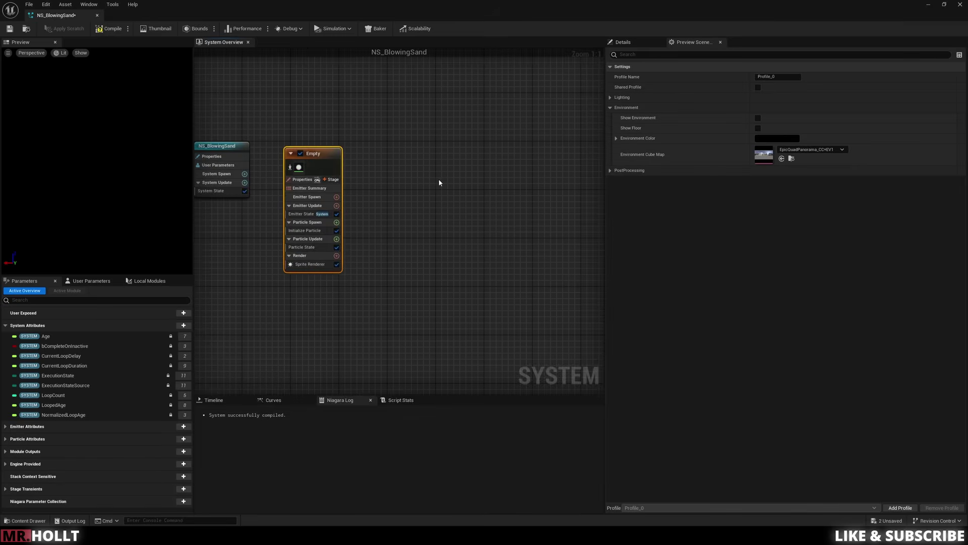
{"action": "right_click_drag", "start_coordinate": [440, 182], "coordinate": [556, 209]}
{"action": "scroll", "coordinate": [481, 212], "scroll_direction": "down", "scroll_amount": 1}
{"action": "scroll", "coordinate": [527, 206], "scroll_direction": "down", "scroll_amount": 1}
{"action": "scroll", "coordinate": [516, 207], "scroll_direction": "up", "scroll_amount": 1}
{"action": "scroll", "coordinate": [484, 202], "scroll_direction": "up", "scroll_amount": 2}
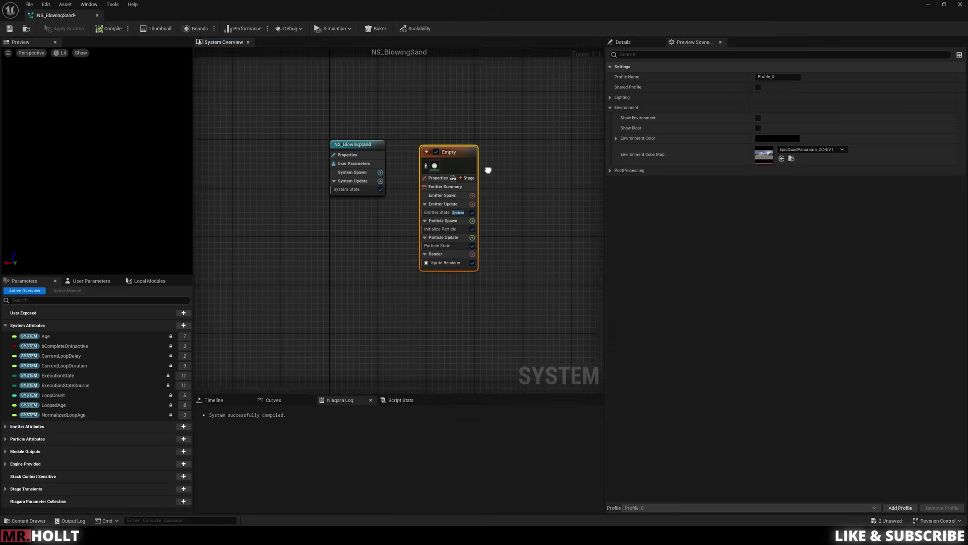
Add a Spawn Rate module to Emitter Update and set SpawnRate to 10.0.
{"action": "left_click", "coordinate": [463, 206]}
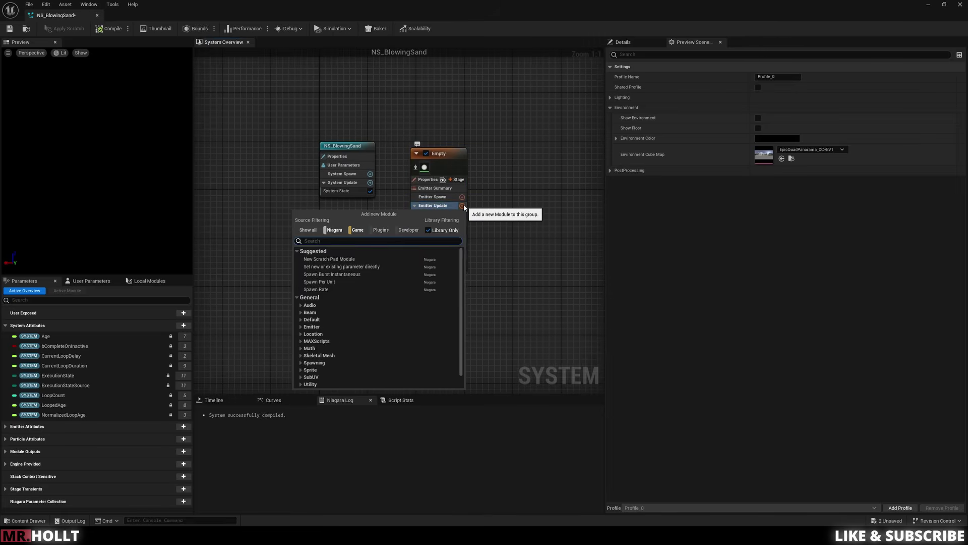
{"action": "type", "text": "spawn"}
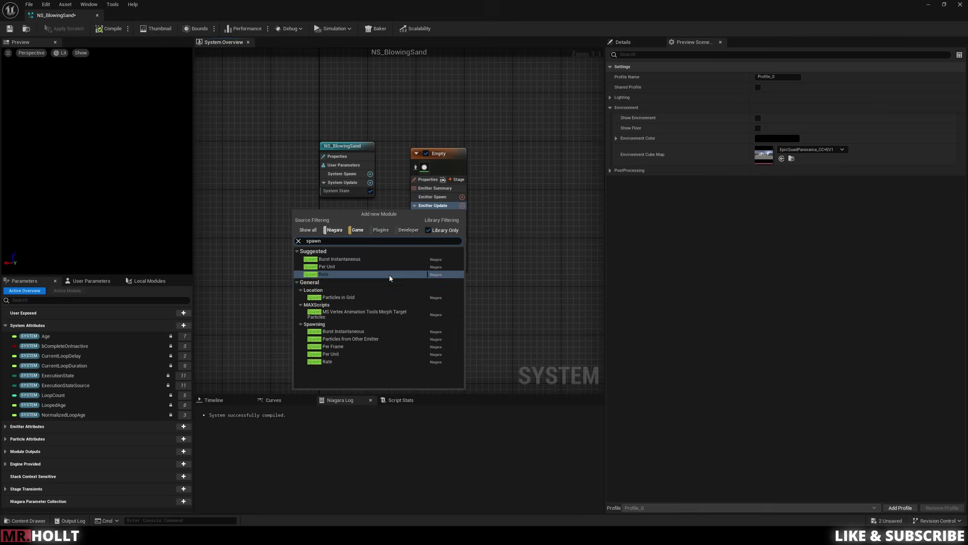
{"action": "left_click", "coordinate": [388, 275]}
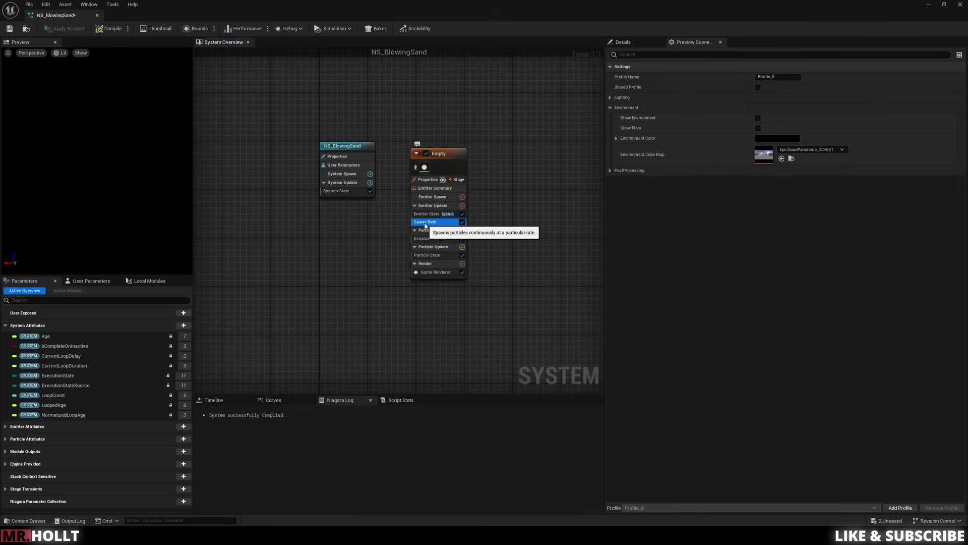
{"action": "left_click", "coordinate": [425, 222]}
{"action": "left_click", "coordinate": [742, 97]}
{"action": "key", "text": "Return"}
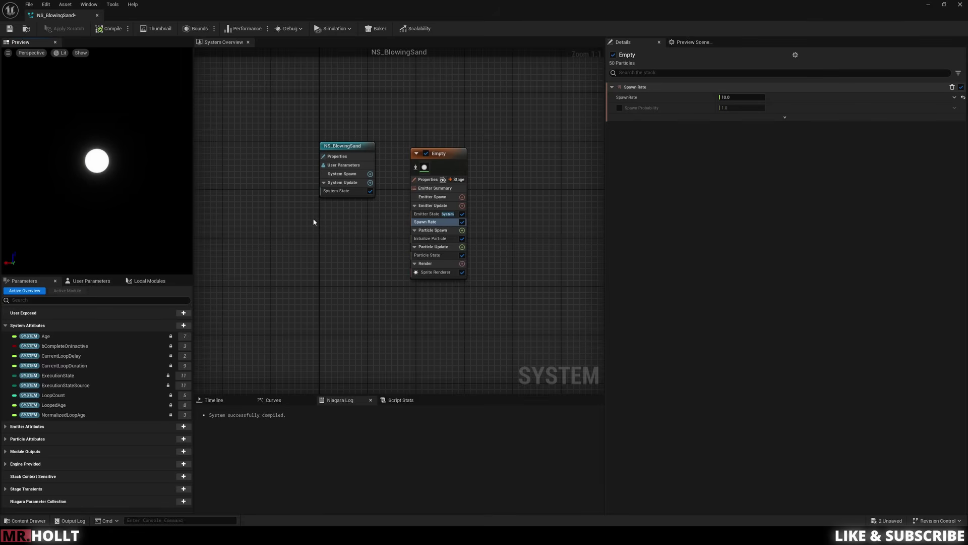
Add an Add Velocity module to Particle Spawn and fix the missing Solve Forces and Velocity dependency.
{"action": "left_click", "coordinate": [466, 207]}
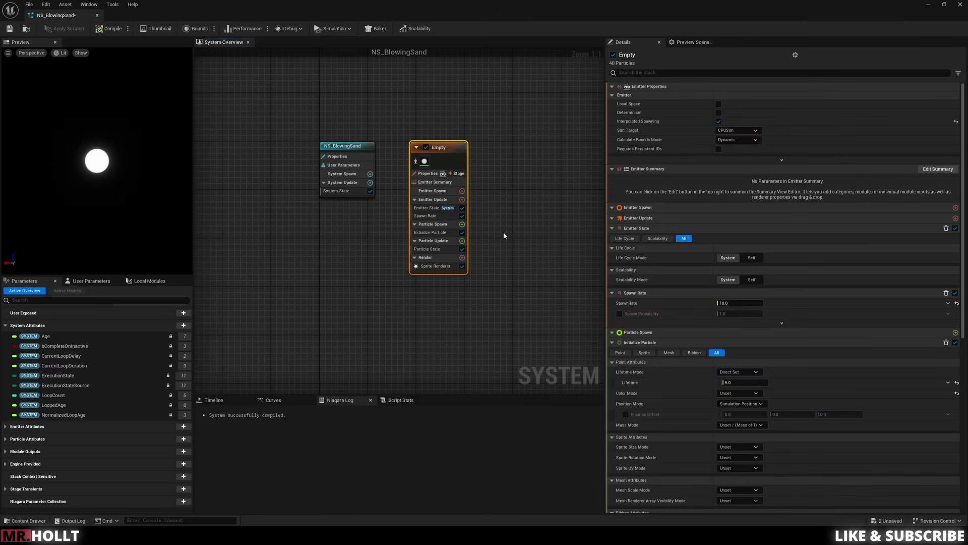
{"action": "left_click", "coordinate": [462, 224]}
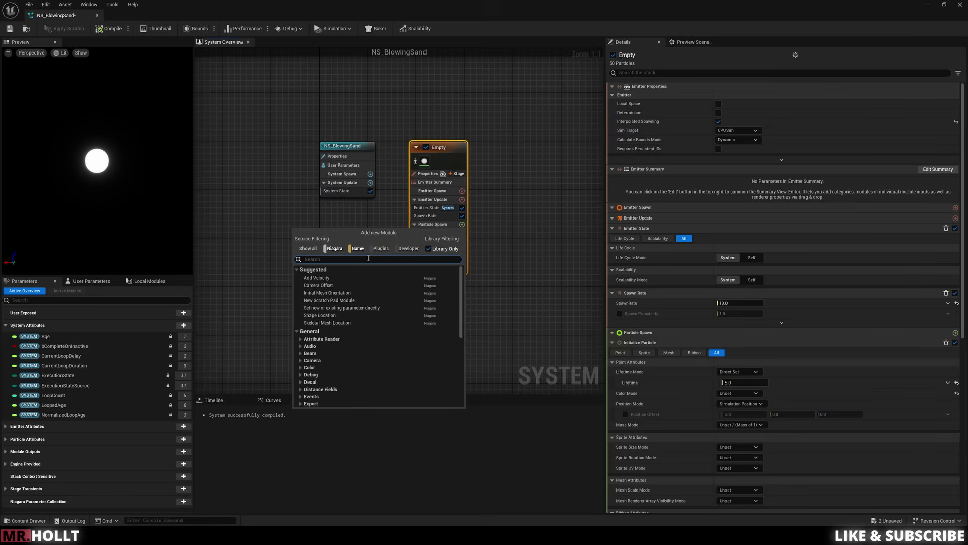
{"action": "type", "text": "add ve"}
{"action": "left_click", "coordinate": [334, 279]}
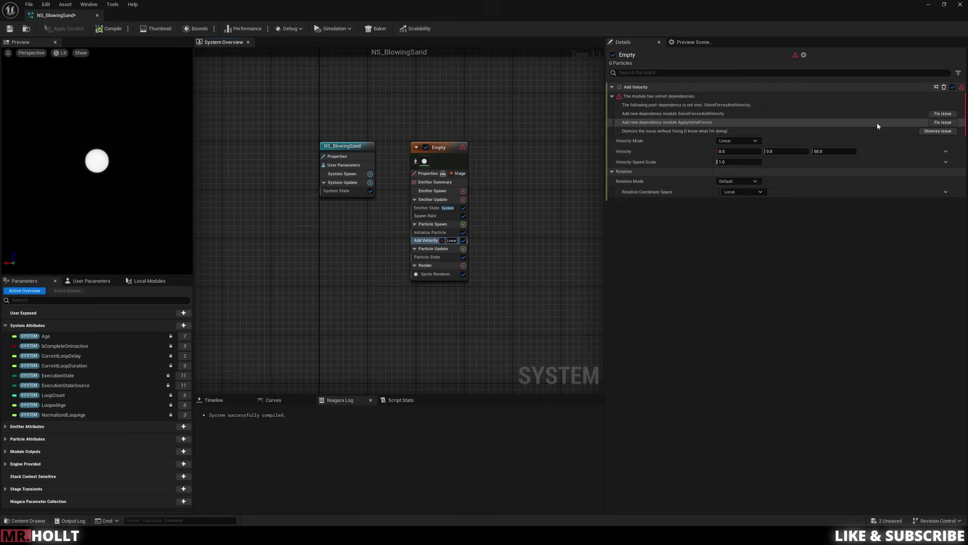
{"action": "left_click", "coordinate": [943, 114]}
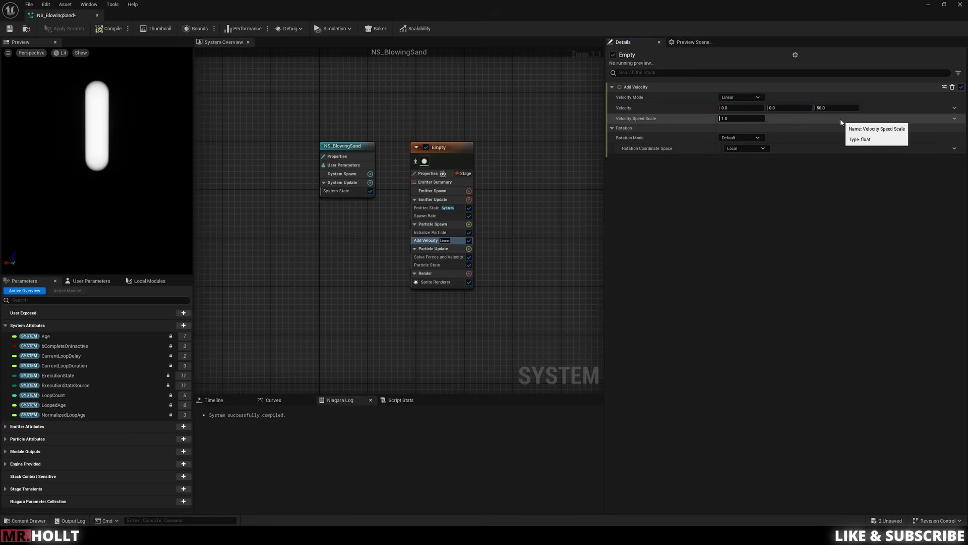
{"action": "left_click", "coordinate": [212, 402]}
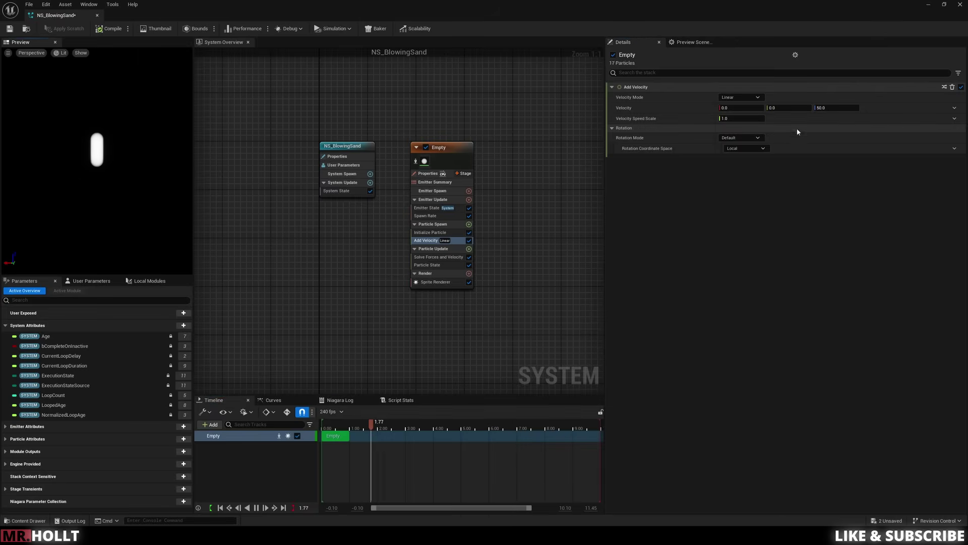
Set the Add Velocity vector to X 500, Y 0, Z 0.
{"action": "left_click", "coordinate": [831, 108]}
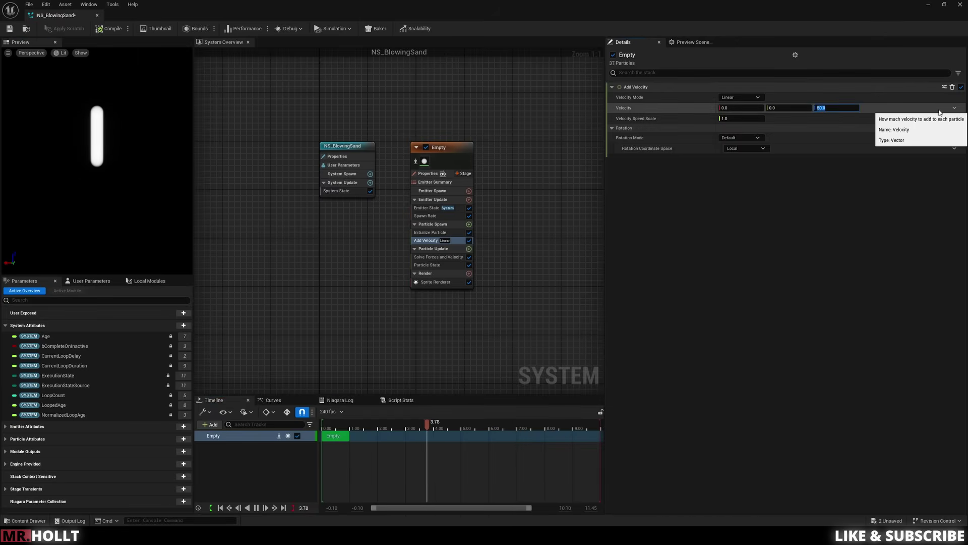
{"action": "type", "text": "0"}
{"action": "key", "text": "Return"}
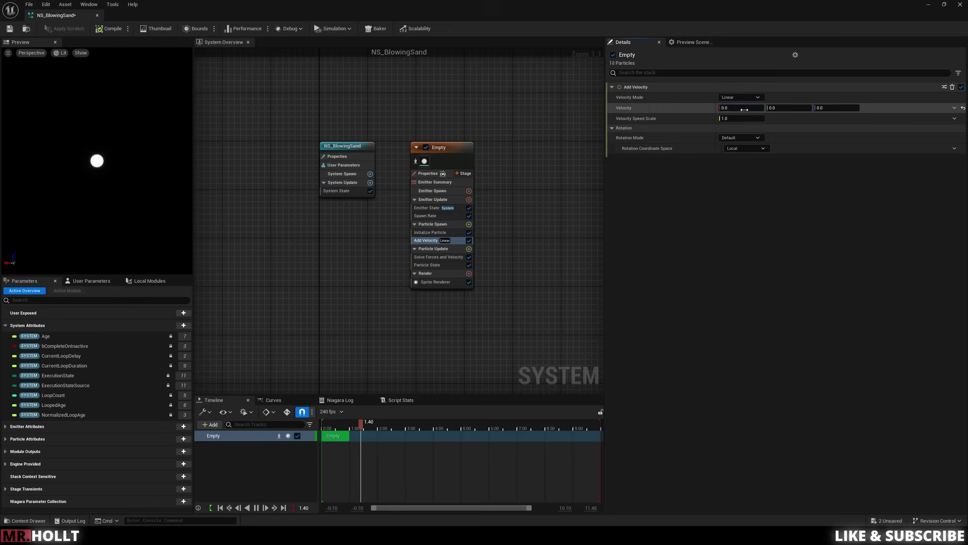
{"action": "left_click", "coordinate": [745, 108]}
{"action": "type", "text": "500"}
{"action": "key", "text": "Return"}
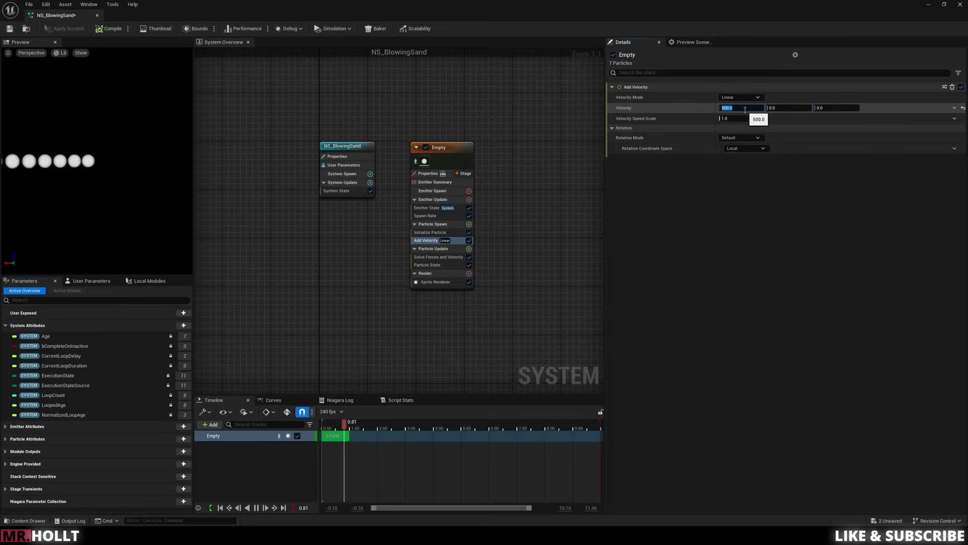
{"action": "left_click", "coordinate": [154, 195]}
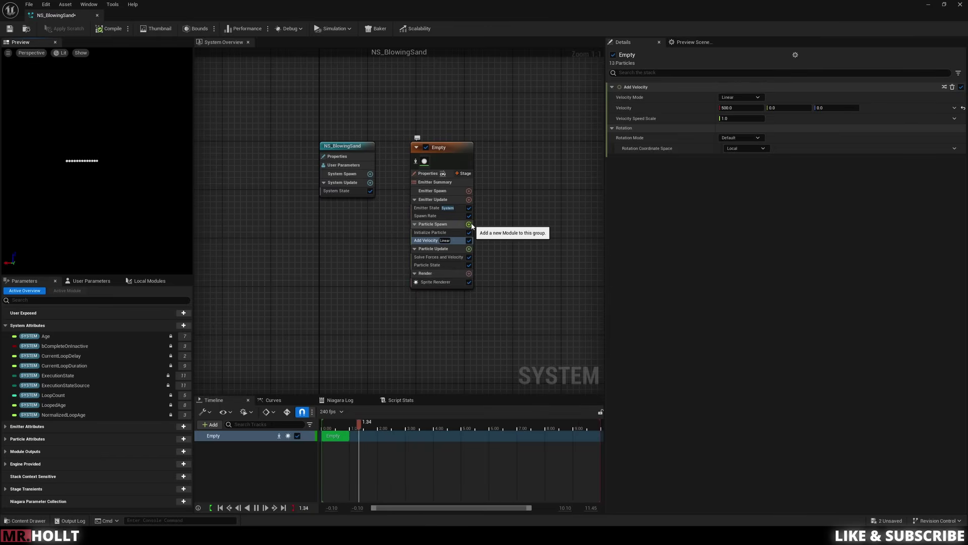
{"action": "left_click", "coordinate": [469, 225]}
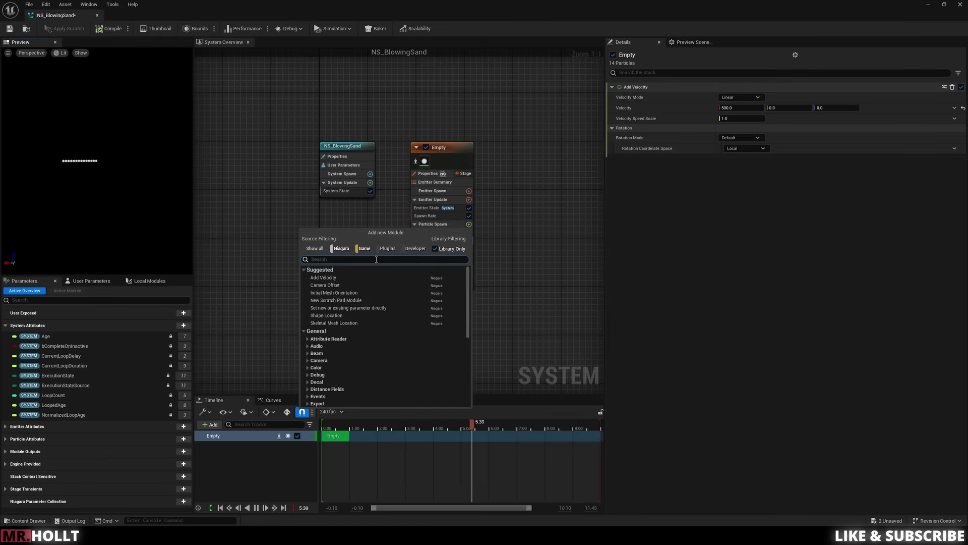
Add a Shape Location module to Particle Spawn with Shape Primitive set to Box / Plane.
{"action": "type", "text": "shape"}
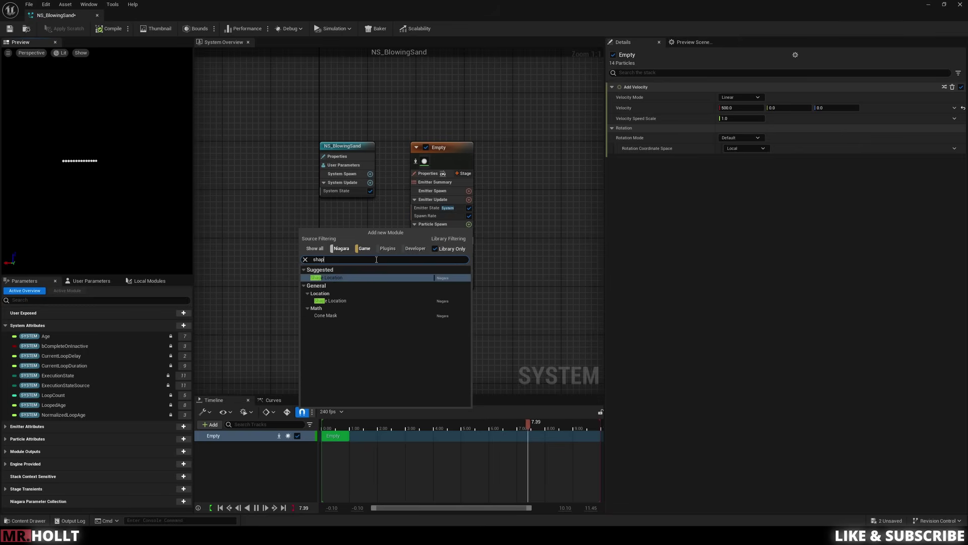
{"action": "left_click", "coordinate": [355, 278]}
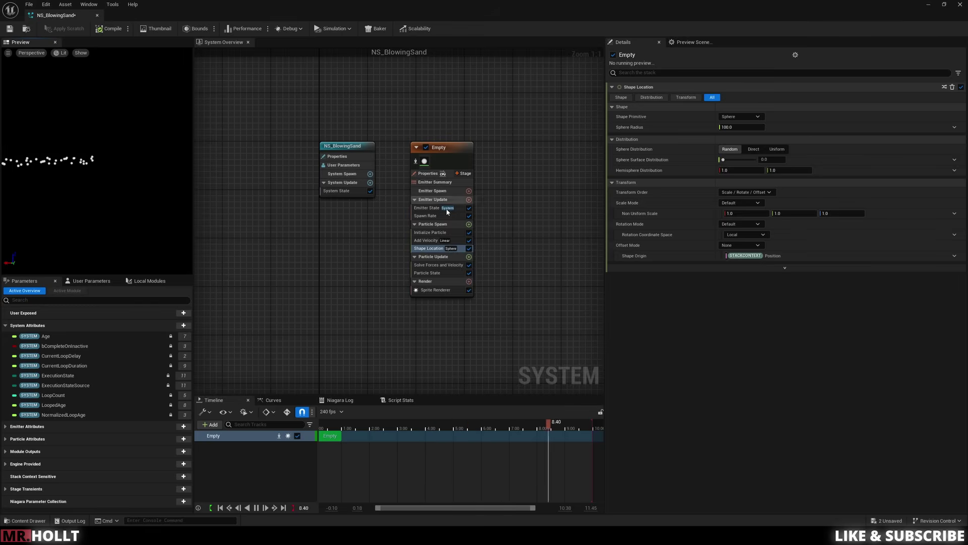
{"action": "left_click", "coordinate": [739, 116]}
{"action": "left_click", "coordinate": [742, 144]}
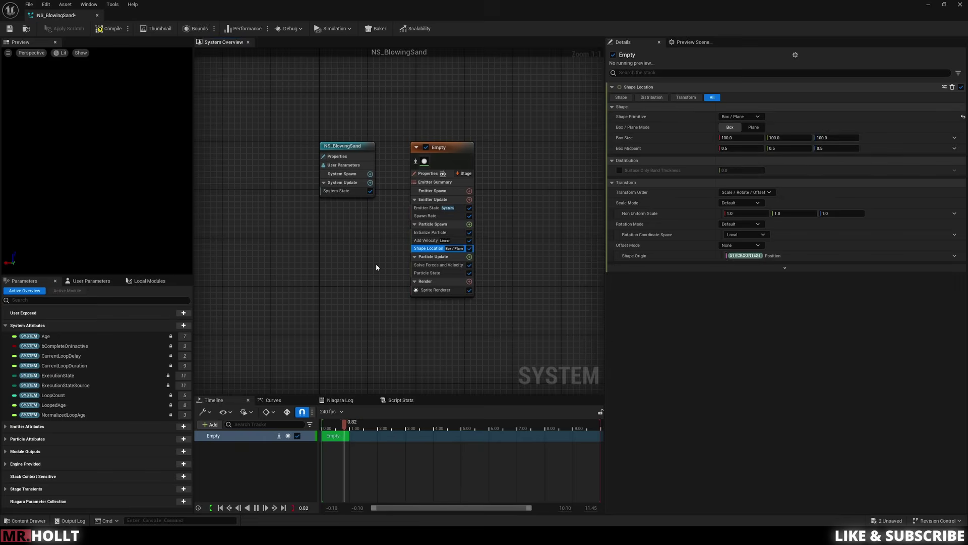
Set the spawn box size to 20, 600, 20.
{"action": "left_click", "coordinate": [728, 137]}
{"action": "type", "text": "20"}
{"action": "left_click", "coordinate": [792, 137]}
{"action": "type", "text": "600"}
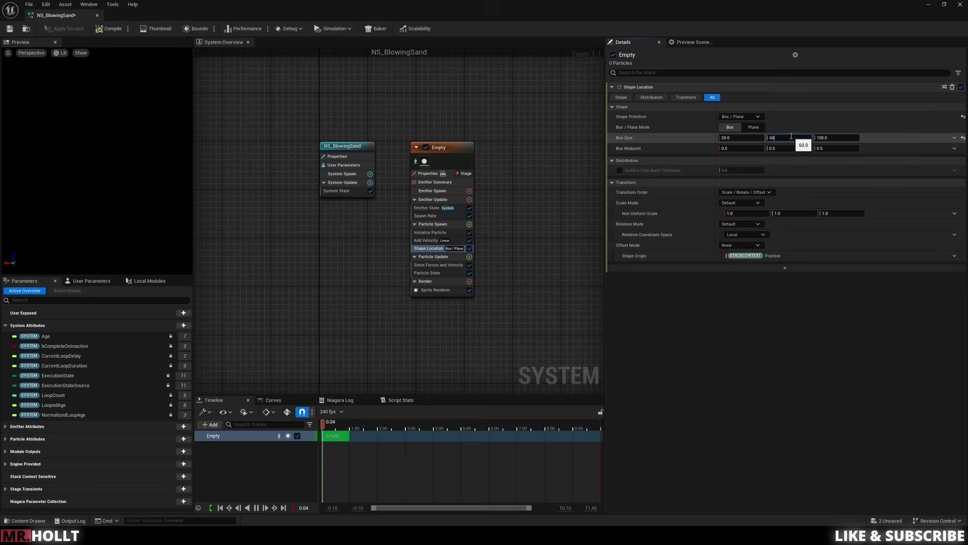
{"action": "key", "text": "Return"}
{"action": "left_click", "coordinate": [830, 138]}
{"action": "type", "text": "20"}
{"action": "left_click", "coordinate": [834, 109]}
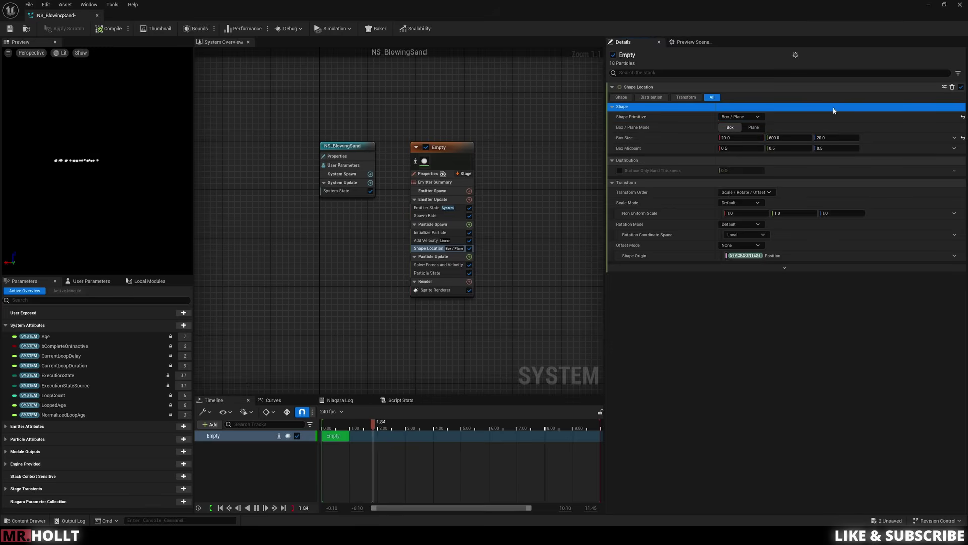
{"action": "left_click", "coordinate": [126, 181]}
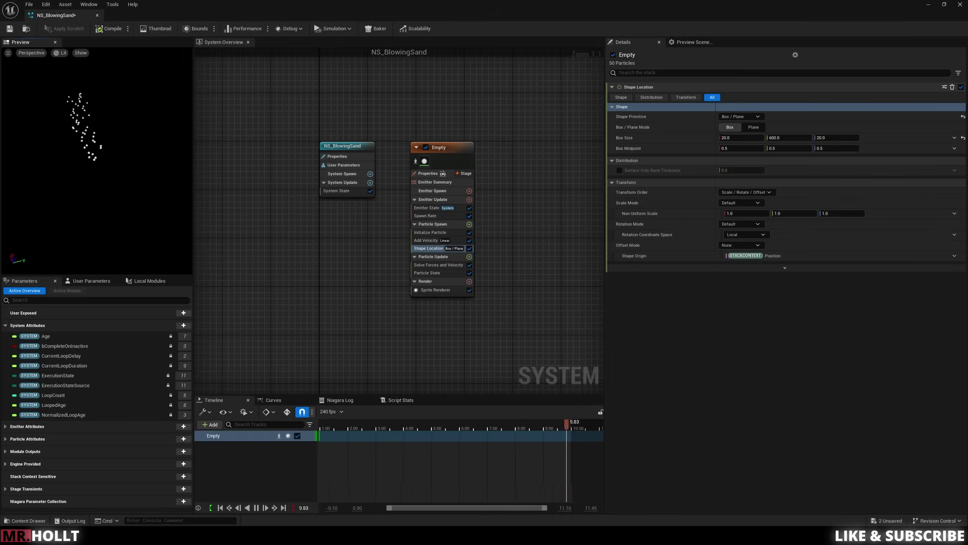
{"action": "left_click", "coordinate": [436, 233]}
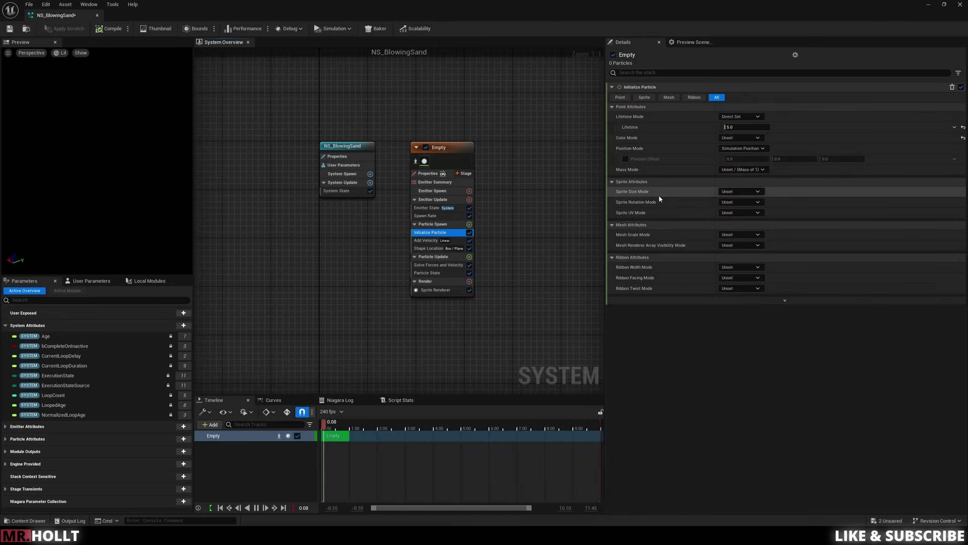
Set Initialize Particle's Sprite Size Mode to Uniform with a Uniform Sprite Size of 100.
{"action": "left_click", "coordinate": [738, 192]}
{"action": "left_click", "coordinate": [731, 207]}
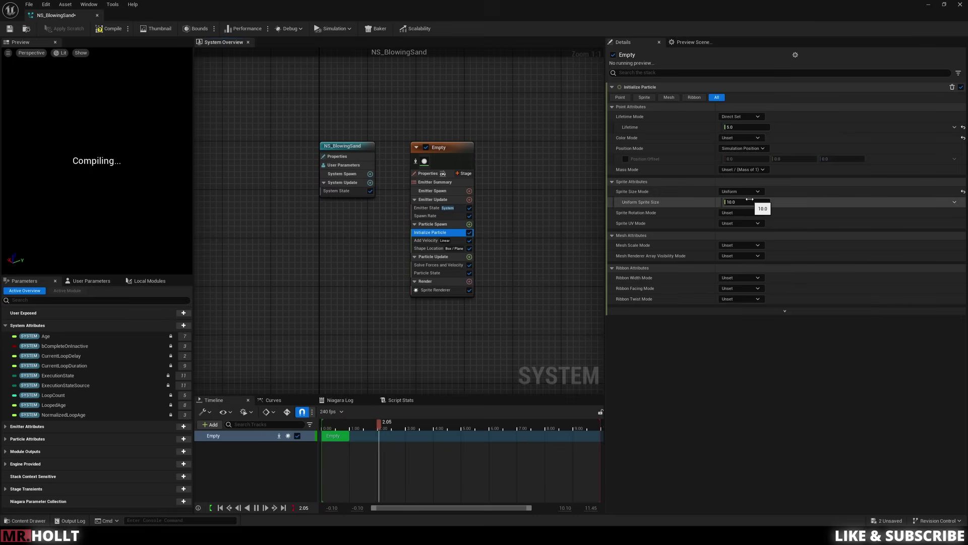
{"action": "left_click", "coordinate": [750, 200]}
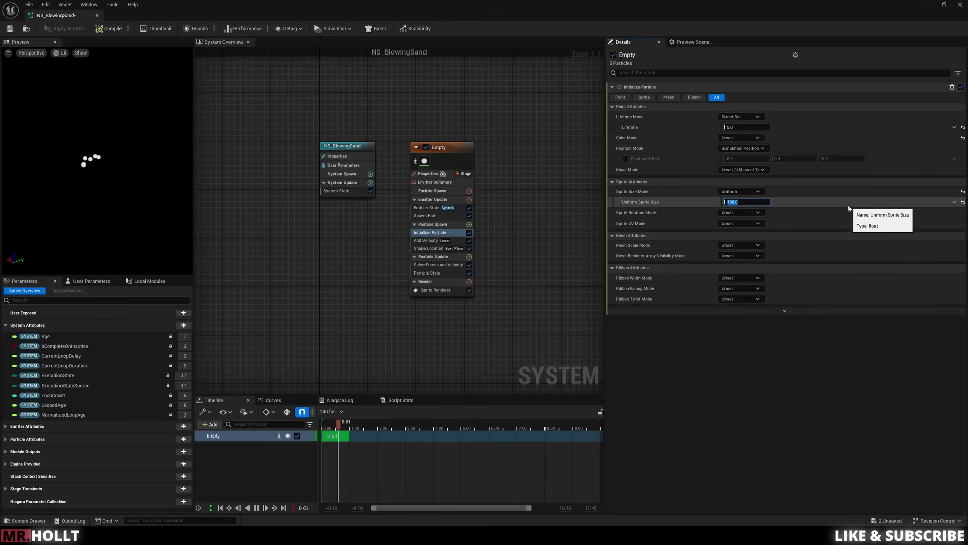
{"action": "left_click", "coordinate": [811, 207]}
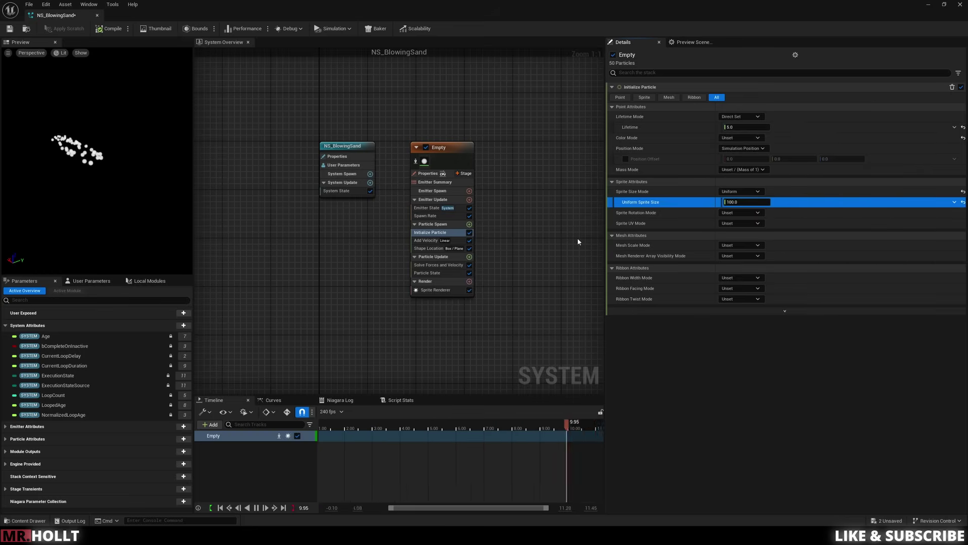
Add Scale Sprite Size to Particle Update using the Smooth Ramp Up curve template.
{"action": "left_click", "coordinate": [470, 257]}
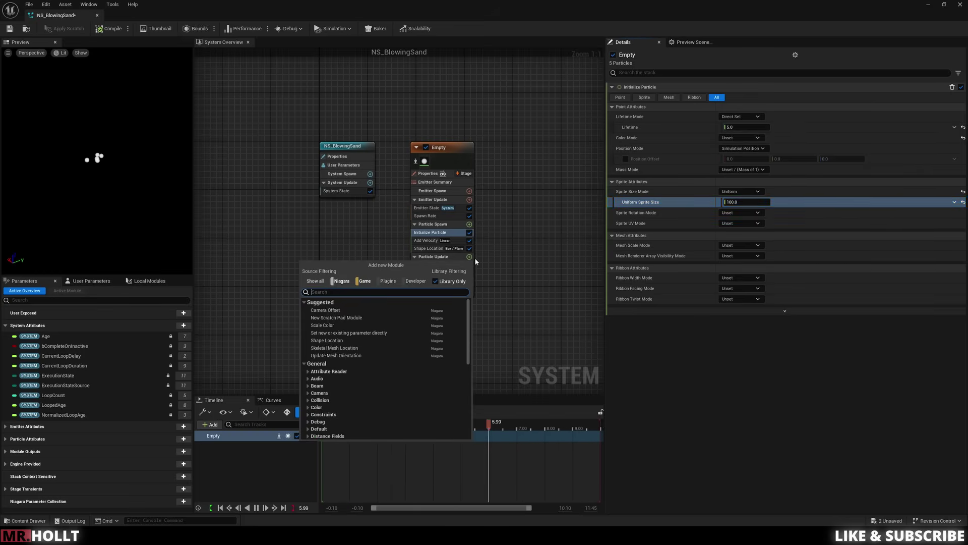
{"action": "type", "text": "scale spr"}
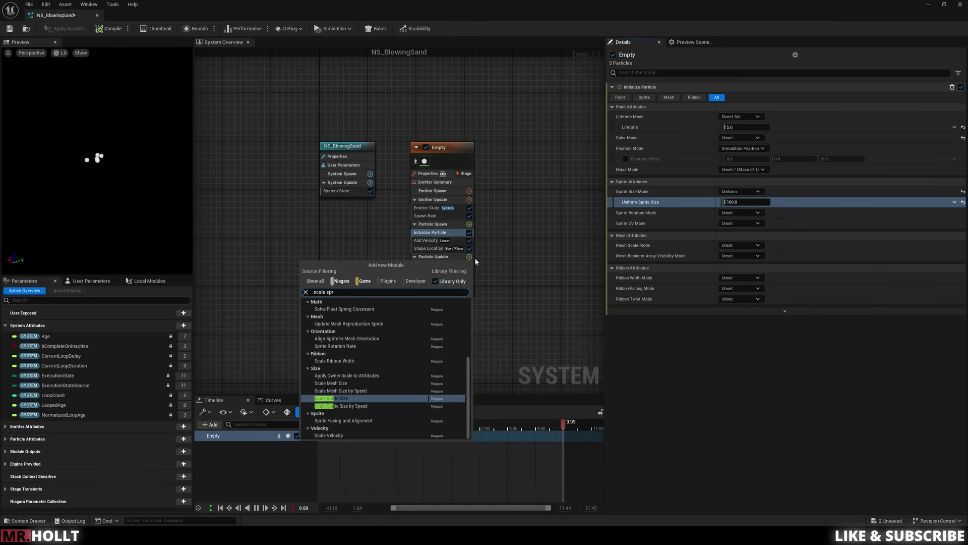
{"action": "type", "text": "i"}
{"action": "left_click", "coordinate": [343, 398]}
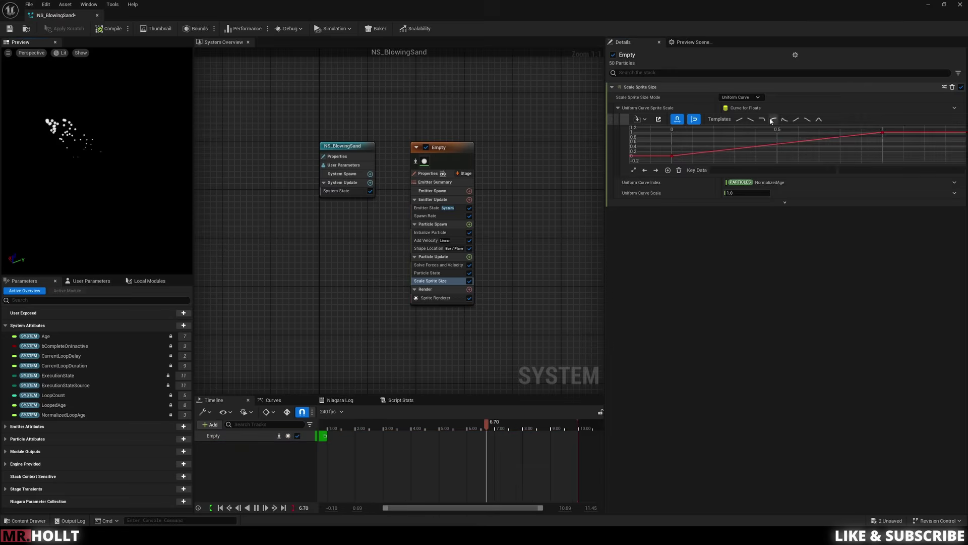
{"action": "left_click", "coordinate": [798, 124]}
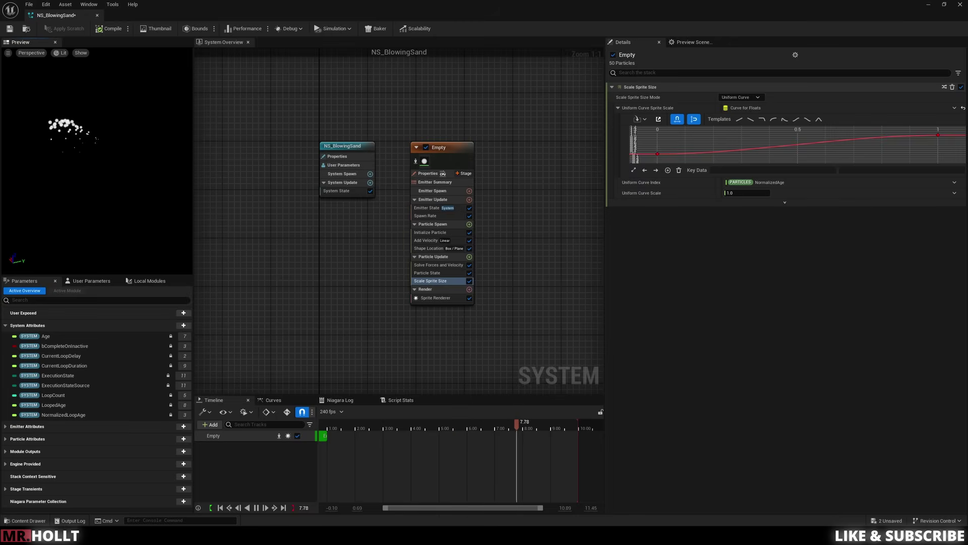
Add a Scale Color module to Particle Update and compile the system.
{"action": "left_click", "coordinate": [466, 257]}
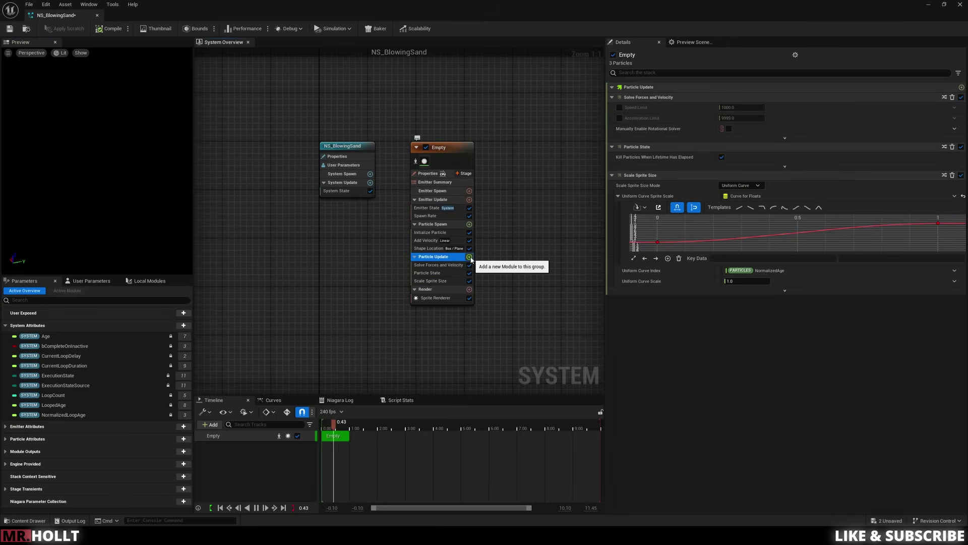
{"action": "left_click", "coordinate": [469, 257]}
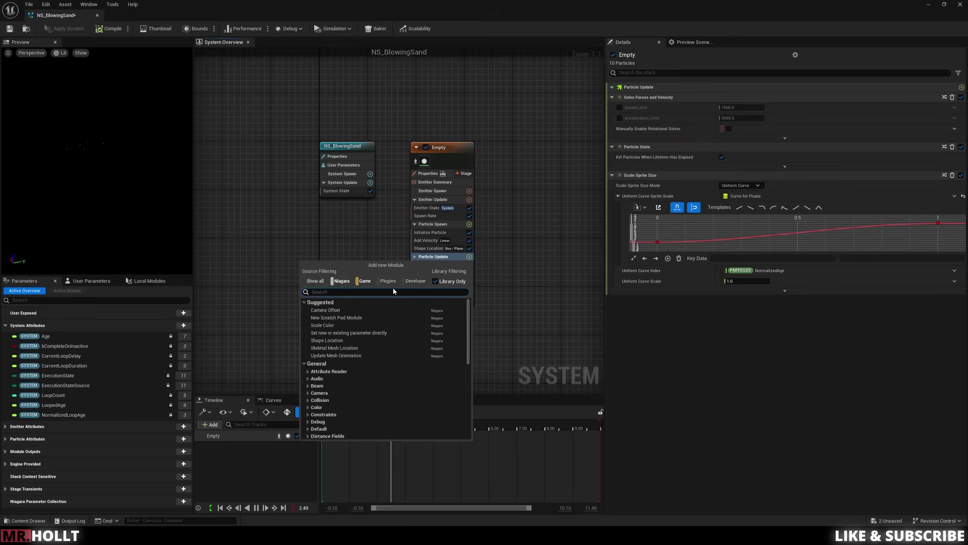
{"action": "type", "text": "scale"}
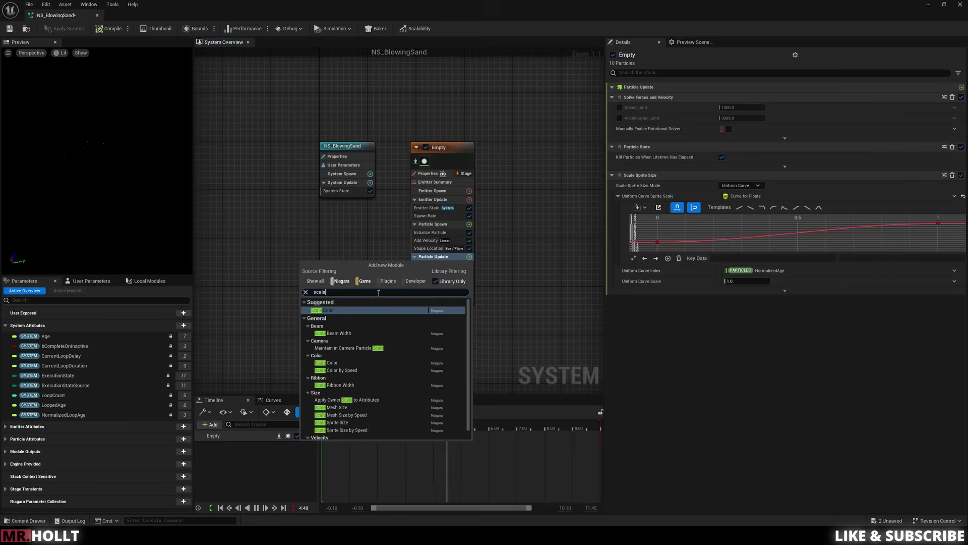
{"action": "left_click", "coordinate": [381, 310]}
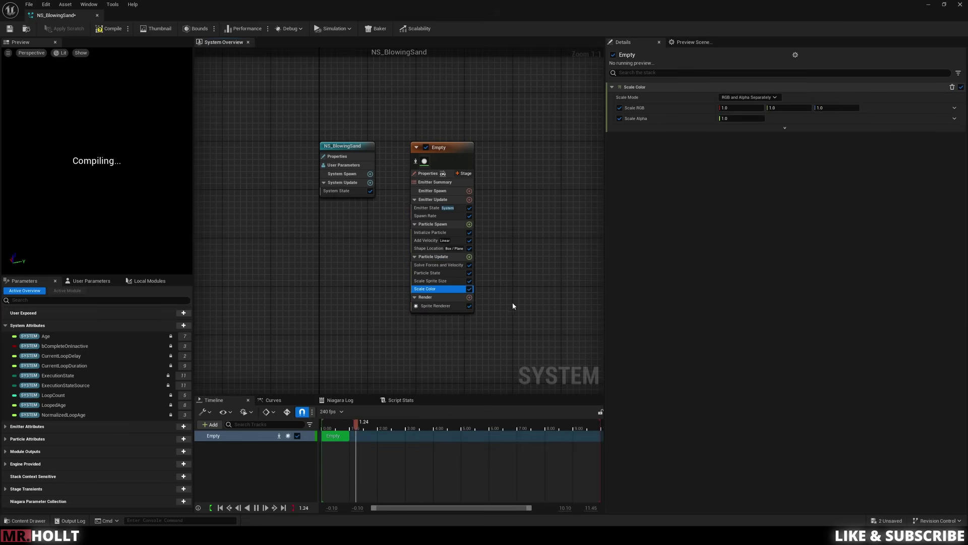
{"action": "left_click", "coordinate": [84, 198]}
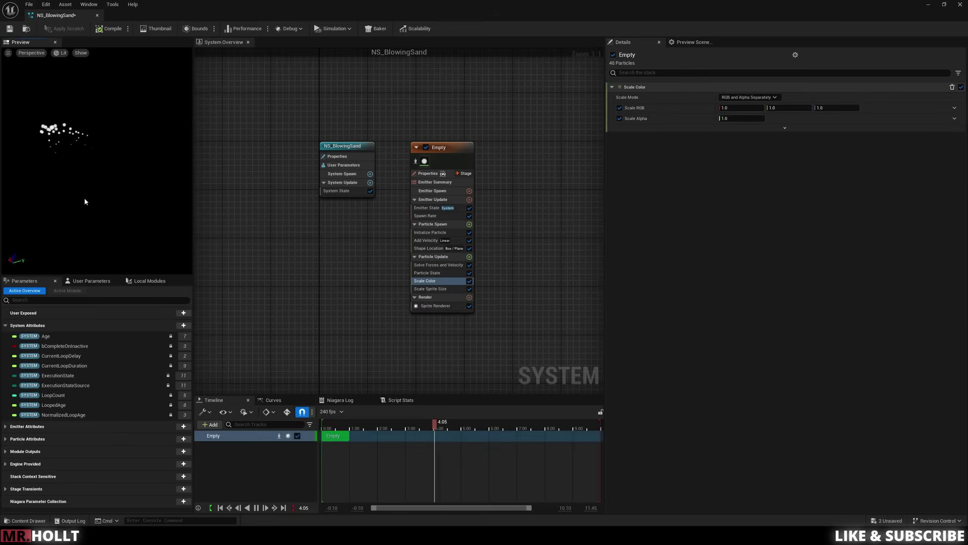
Drive Scale Alpha with Float from Curve, shaped to rise then fall over normalized age.
{"action": "left_click", "coordinate": [954, 118]}
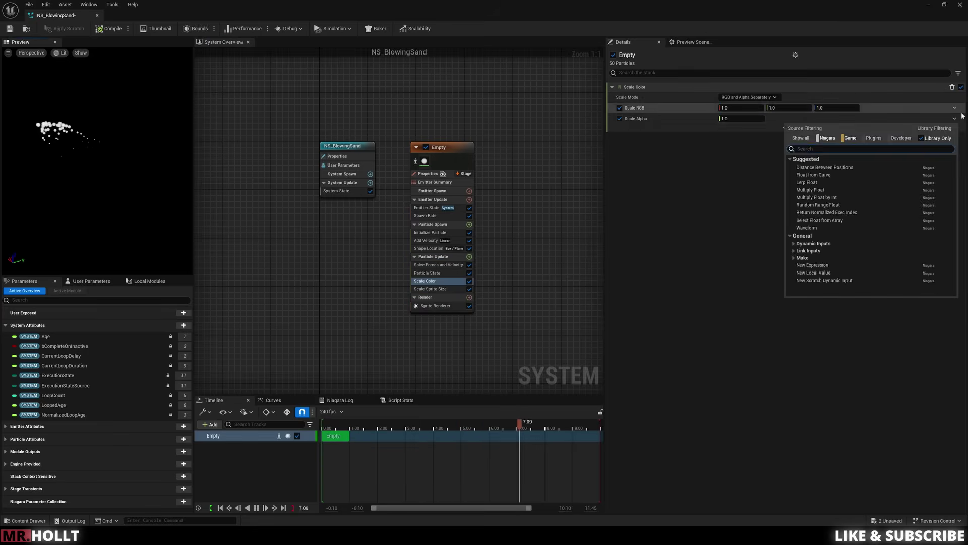
{"action": "left_click", "coordinate": [817, 175]}
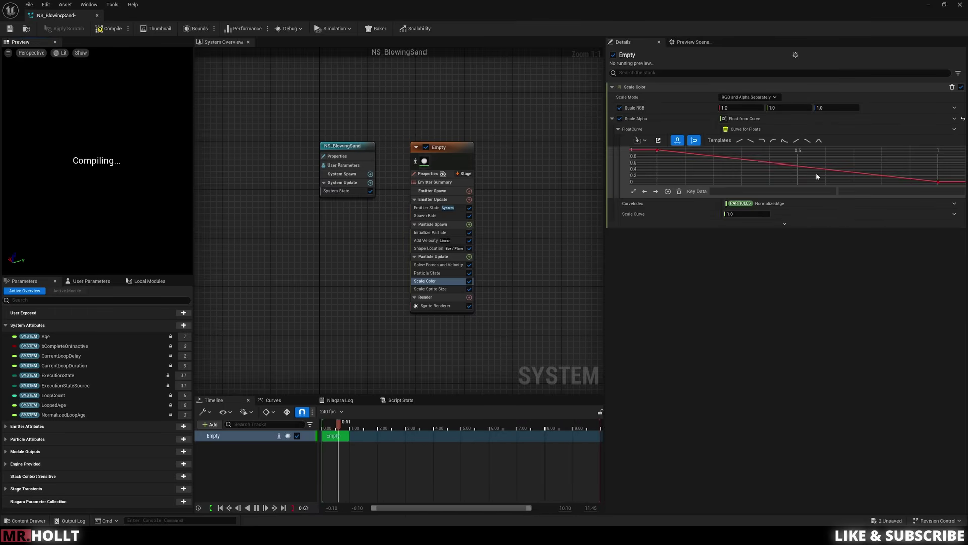
{"action": "left_click", "coordinate": [796, 141]}
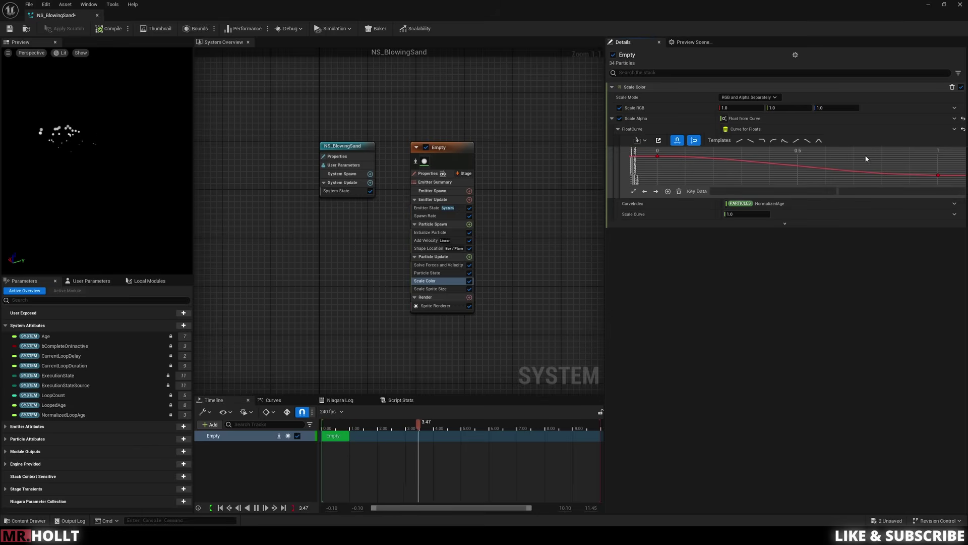
{"action": "left_click", "coordinate": [783, 141]}
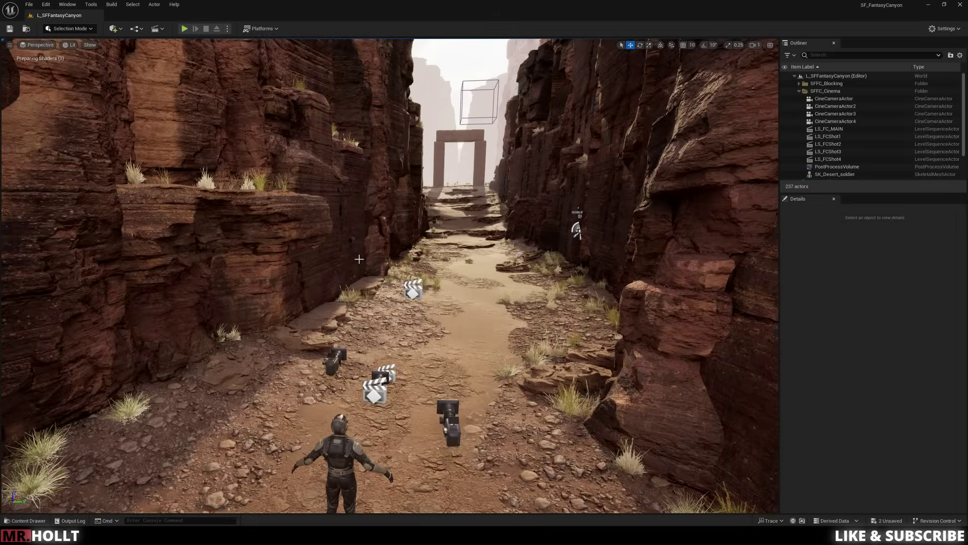
Place NS_BlowingSand in the canyon level, raise it above the ground and move it up the canyon.
{"action": "key", "text": "ctrl+space"}
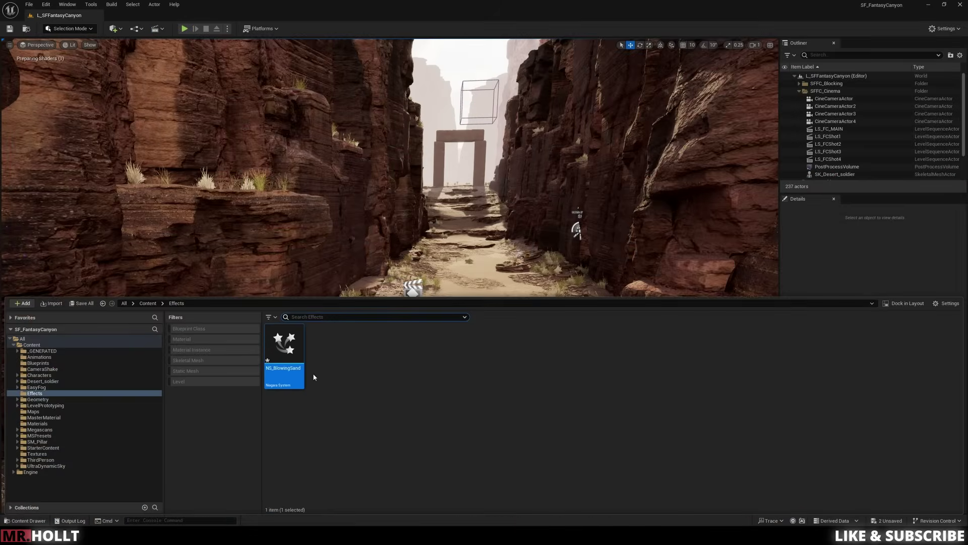
{"action": "left_click_drag", "start_coordinate": [273, 360], "coordinate": [486, 281]}
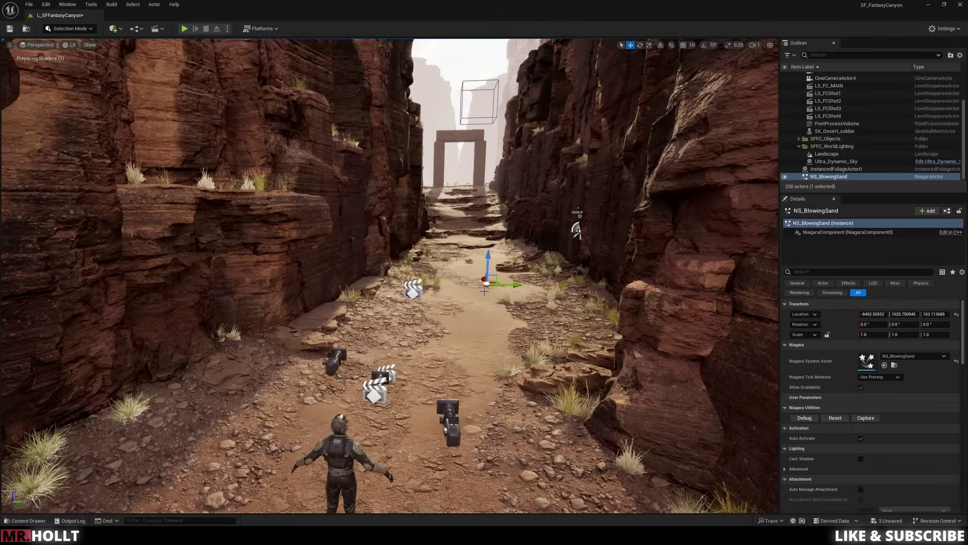
{"action": "key", "text": "e"}
{"action": "key", "text": "w"}
{"action": "left_click_drag", "start_coordinate": [488, 245], "coordinate": [493, 216]}
{"action": "right_click_drag", "start_coordinate": [323, 176], "coordinate": [323, 176]}
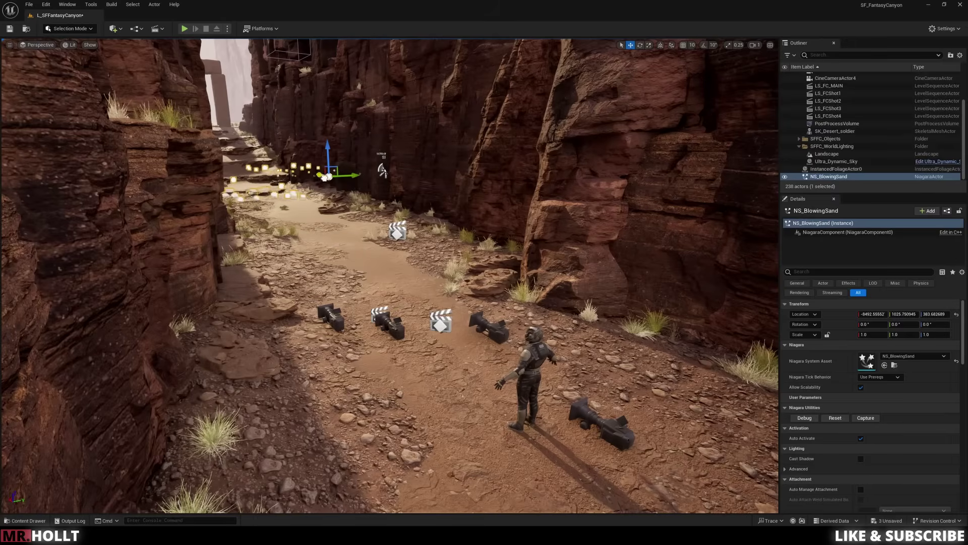
{"action": "left_click_drag", "start_coordinate": [324, 176], "coordinate": [584, 323]}
{"action": "right_click_drag", "start_coordinate": [644, 348], "coordinate": [644, 348]}
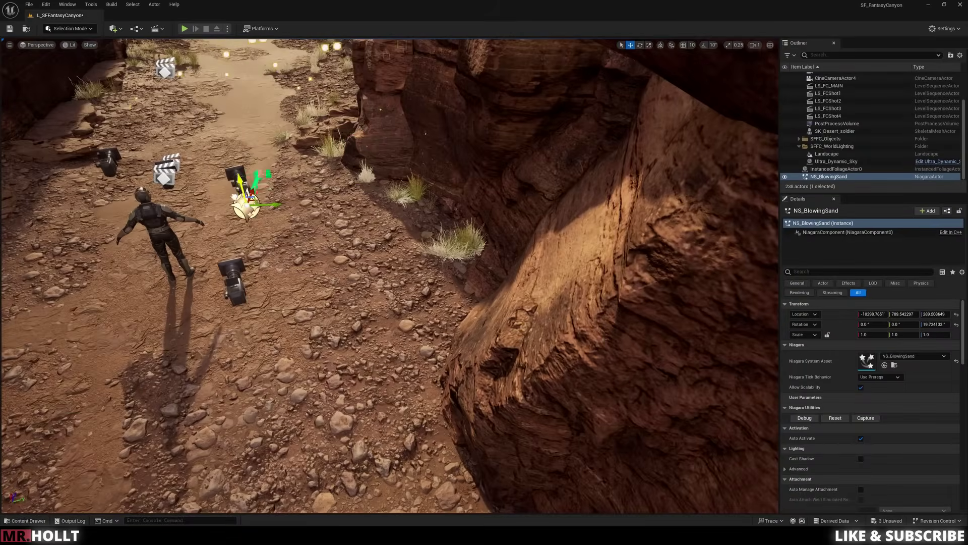
{"action": "left_click_drag", "start_coordinate": [246, 204], "coordinate": [362, 367], "text": "shift"}
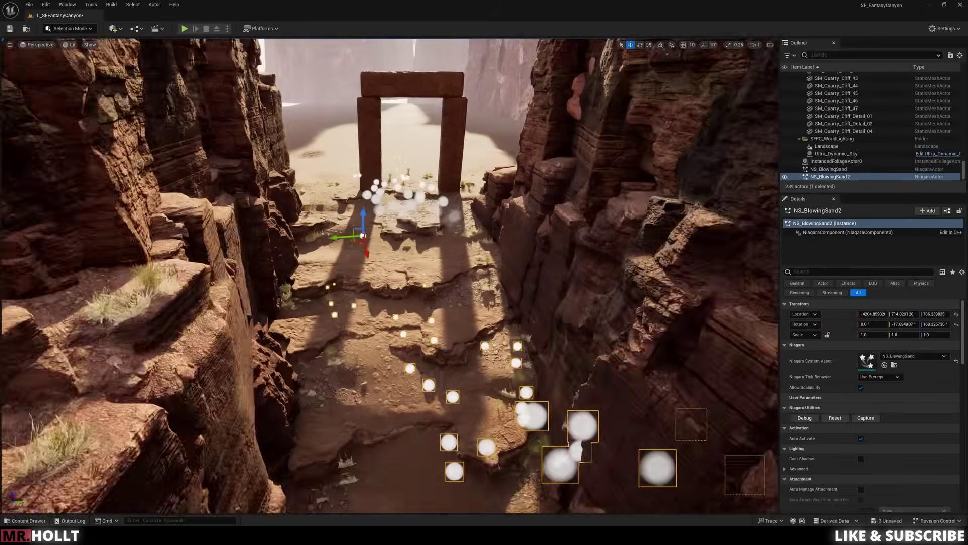
Duplicate the emitter into NS_BlowingSand3 and NS_BlowingSand4, then select NS_BlowingSand4.
{"action": "key", "text": "ctrl+d"}
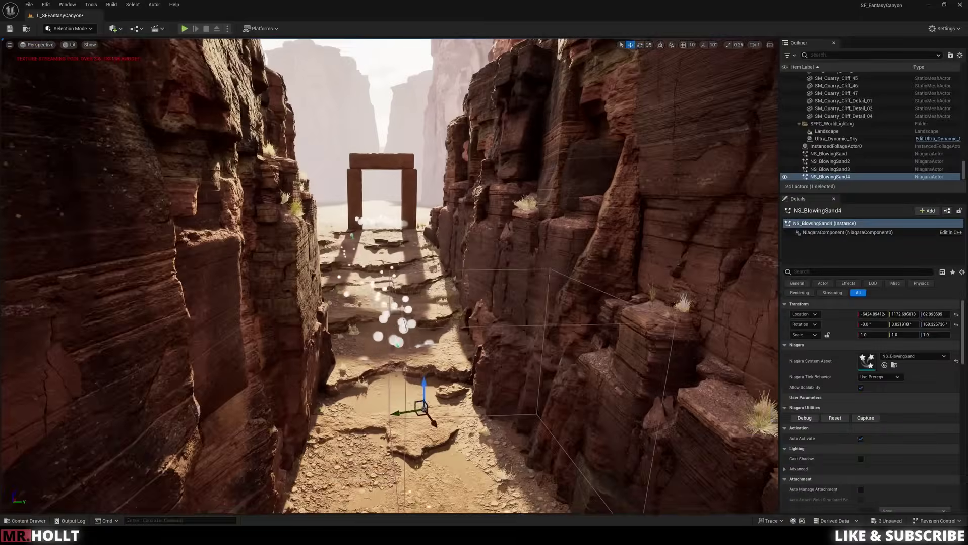
{"action": "key", "text": "ctrl+d"}
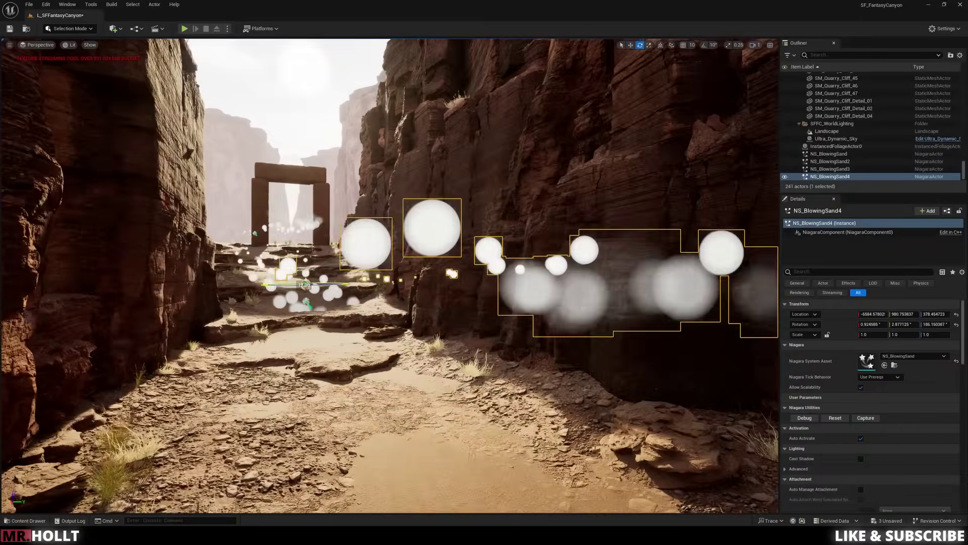
{"action": "key", "text": "e"}
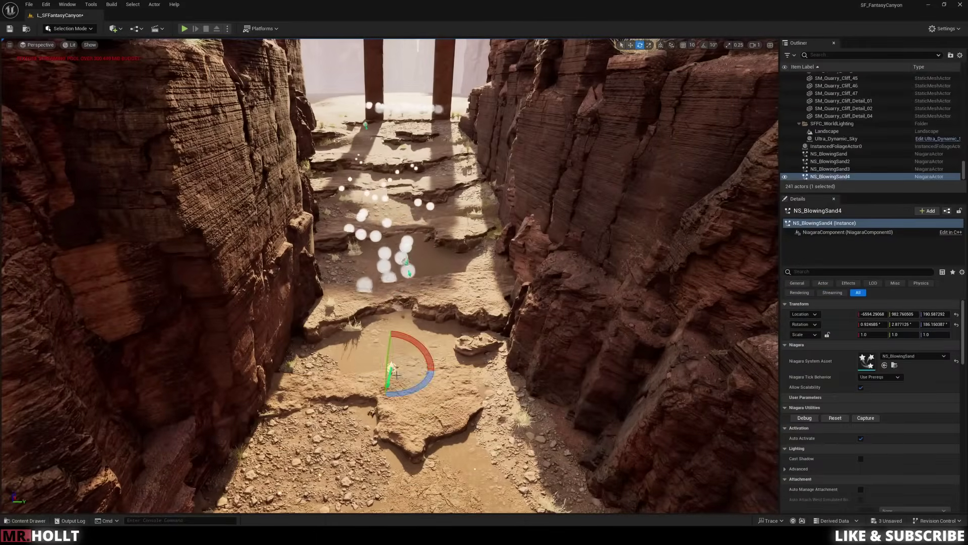
{"action": "left_click", "coordinate": [488, 400]}
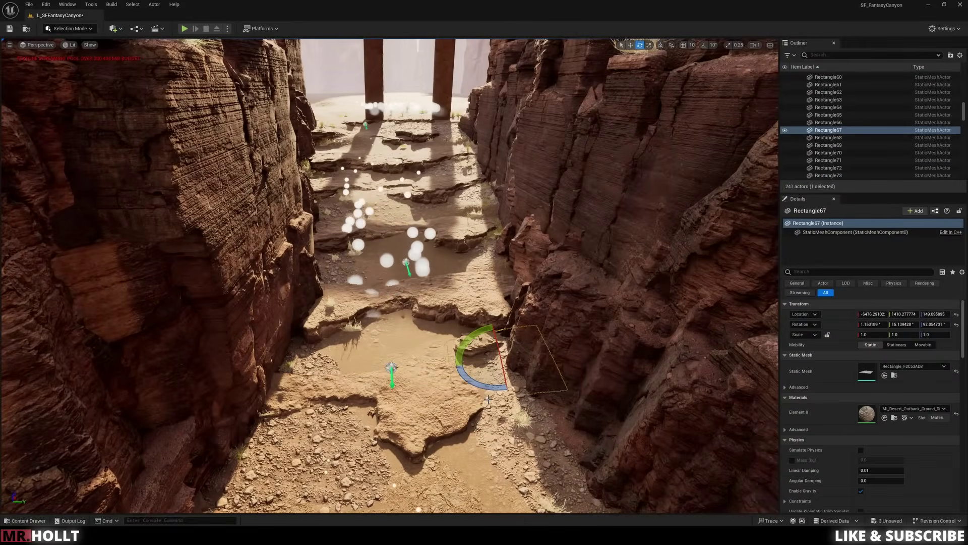
{"action": "left_click", "coordinate": [393, 368]}
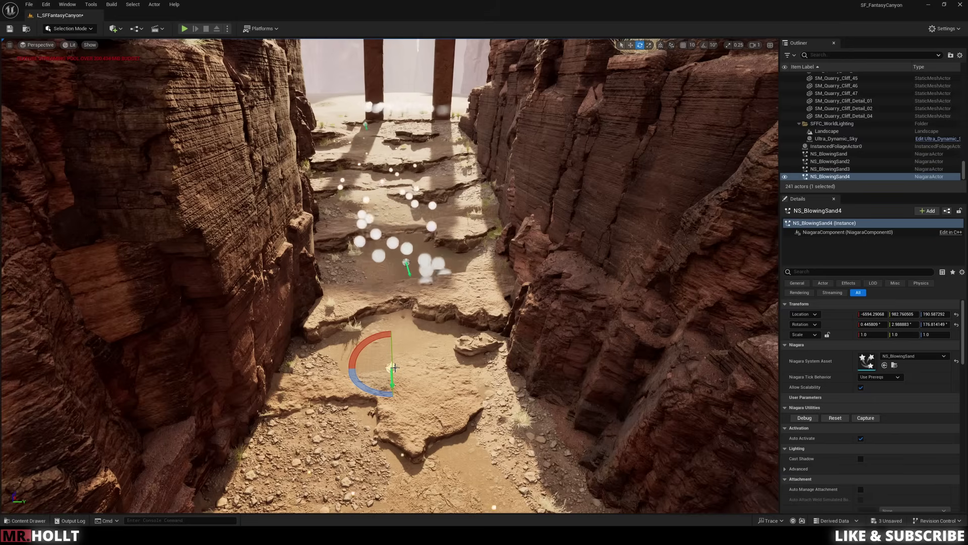
{"action": "key", "text": "ctrl+b"}
Open NS_BlowingSand from the Content Drawer, save it with Local Space on, then switch to the Epic Games Launcher.
{"action": "double_click", "coordinate": [282, 350]}
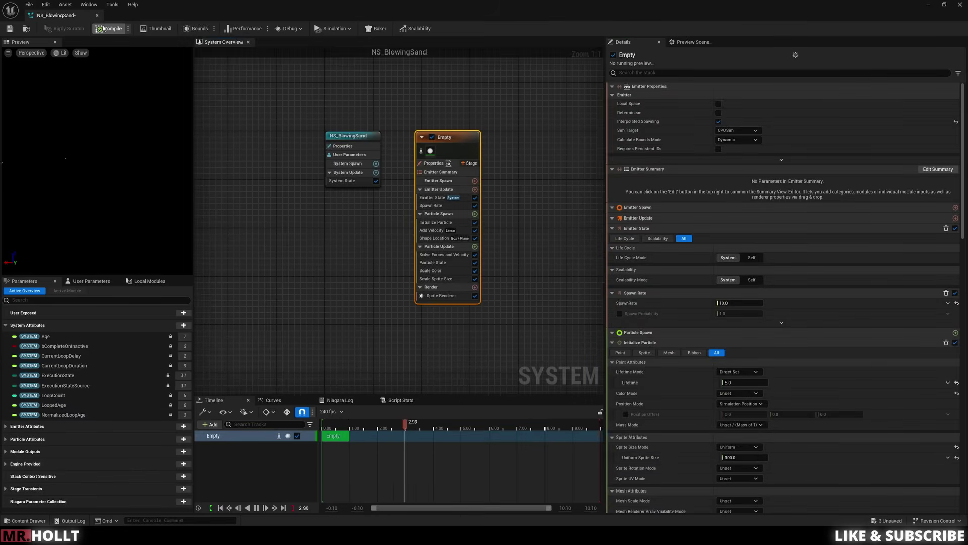
{"action": "key", "text": "ctrl+s"}
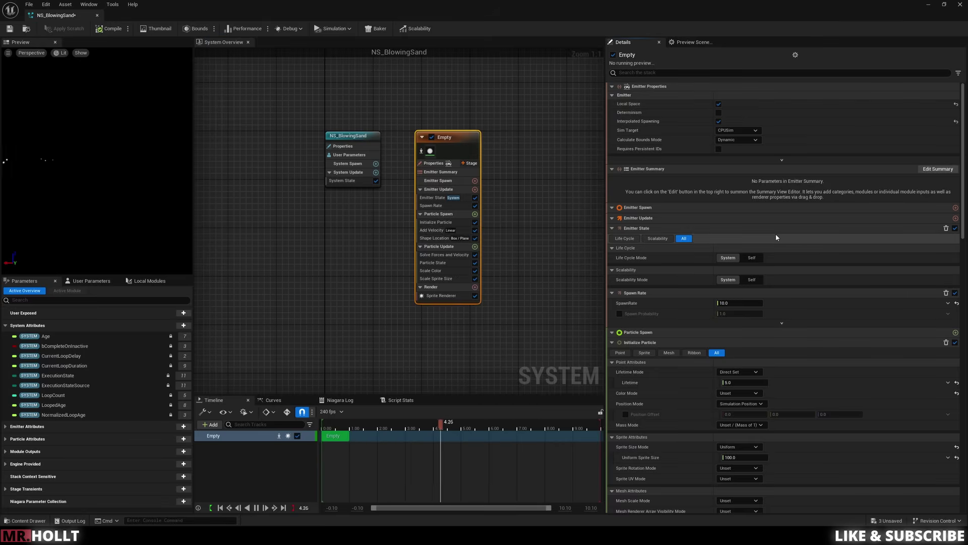
{"action": "key", "text": "alt+Tab"}
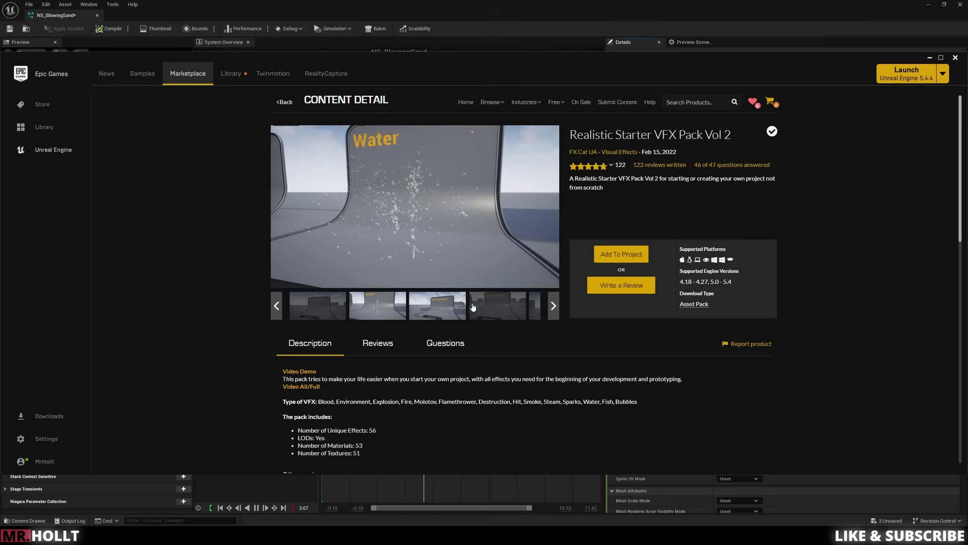
View another gallery image of the Realistic Starter VFX Pack Vol 2.
{"action": "left_click", "coordinate": [490, 310]}
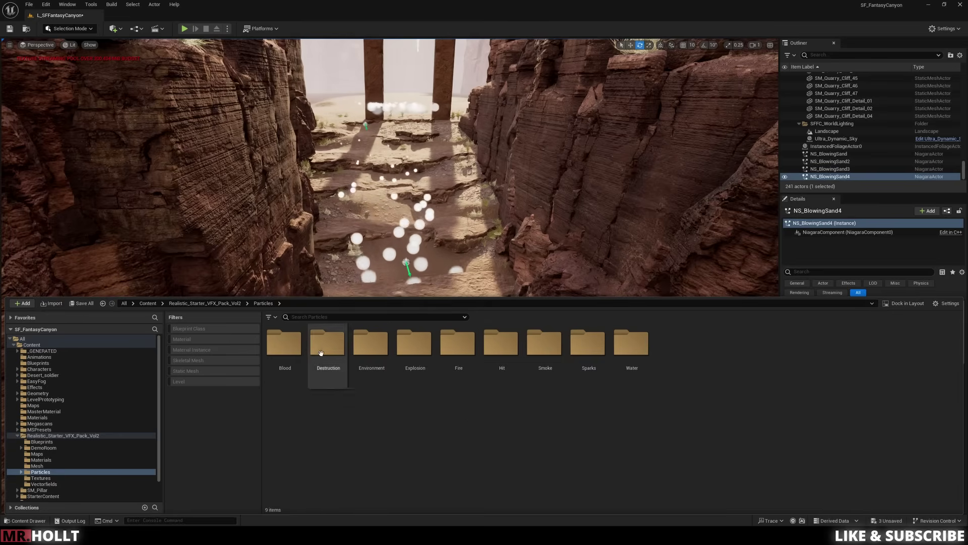
In the pack's Materials folder, select M_Smoke_Wisp and M_Smoke_Puff_A together.
{"action": "left_click", "coordinate": [229, 304]}
{"action": "left_click", "coordinate": [413, 342]}
{"action": "double_click", "coordinate": [413, 341]}
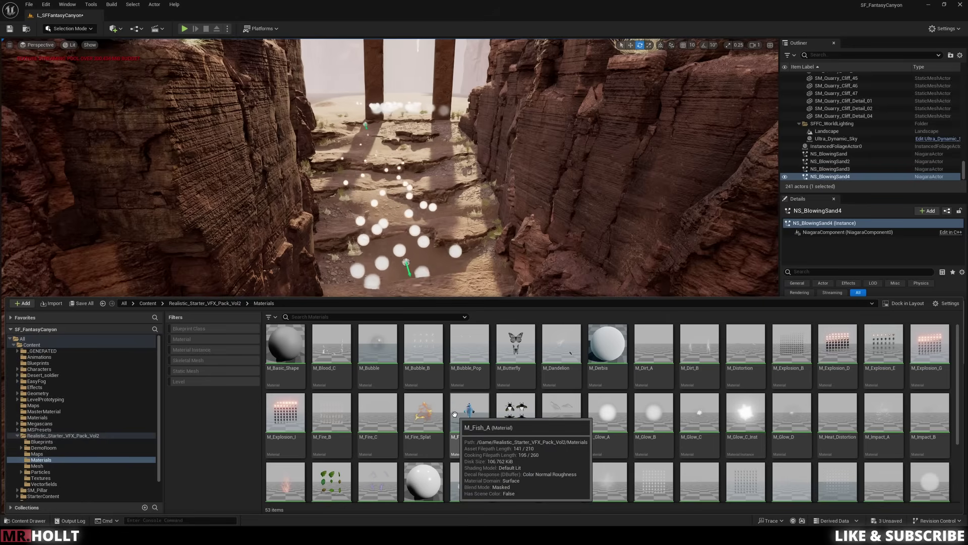
{"action": "scroll", "coordinate": [808, 398], "scroll_direction": "down", "scroll_amount": 2}
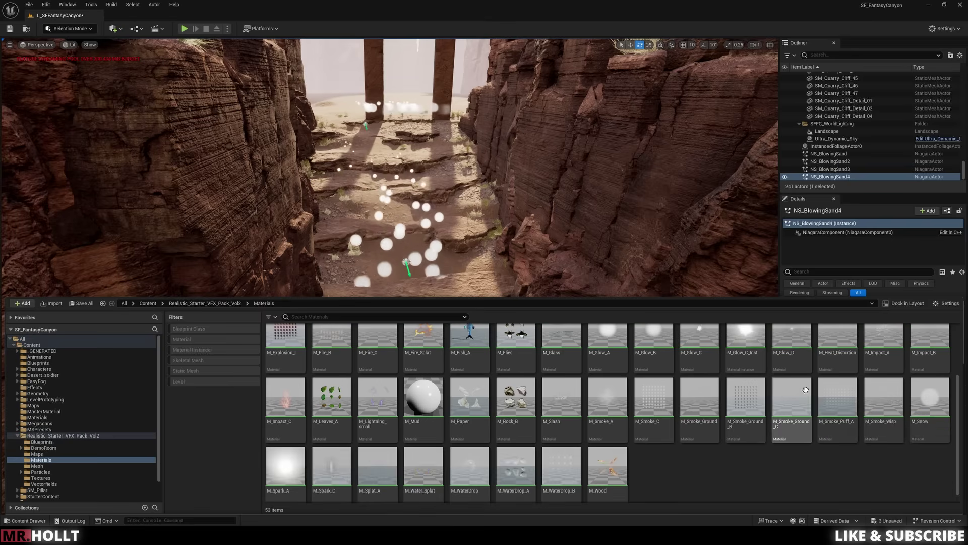
{"action": "scroll", "coordinate": [713, 379], "scroll_direction": "down", "scroll_amount": 1}
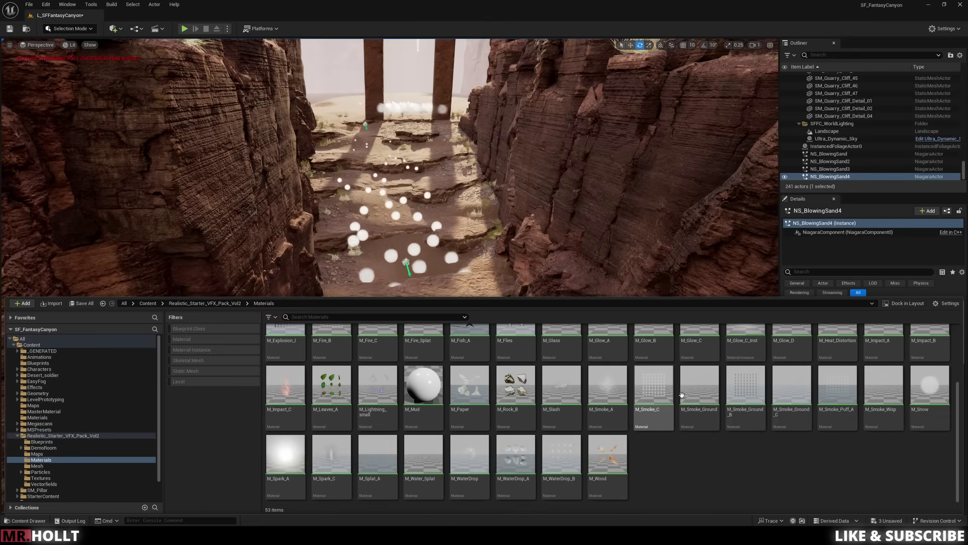
{"action": "left_click", "coordinate": [882, 373]}
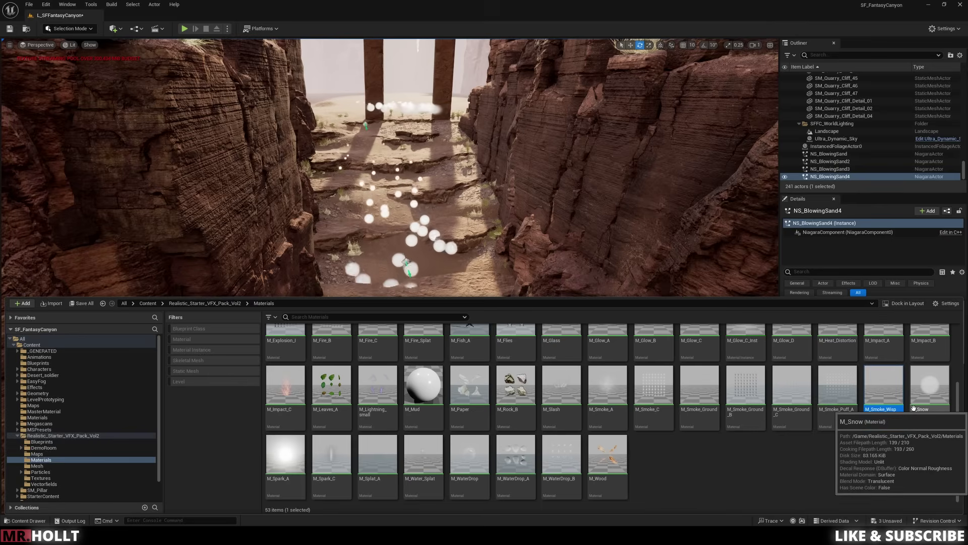
{"action": "left_click", "coordinate": [842, 394], "text": "ctrl"}
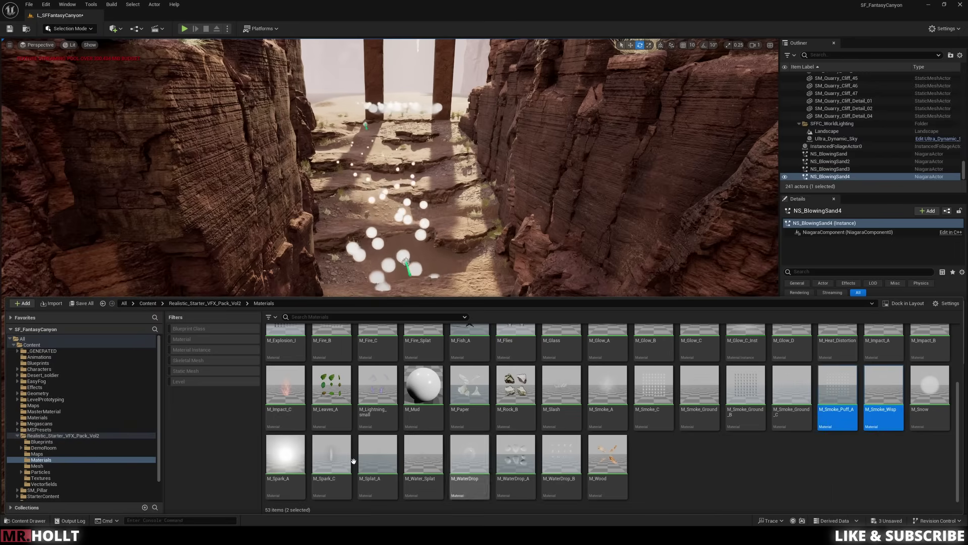
Paste both materials into the Effects folder and open M_Smoke_Puff_A.
{"action": "left_click", "coordinate": [41, 388]}
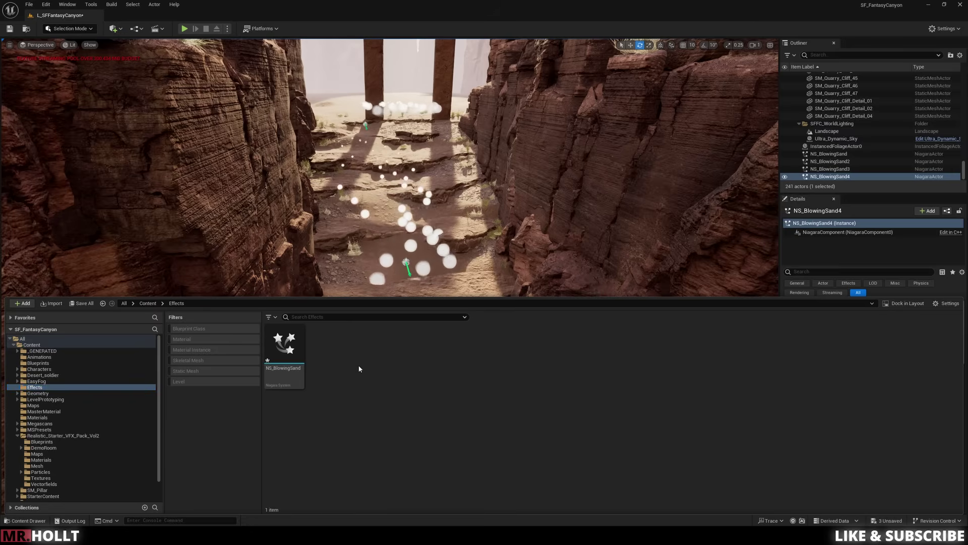
{"action": "key", "text": "ctrl+v"}
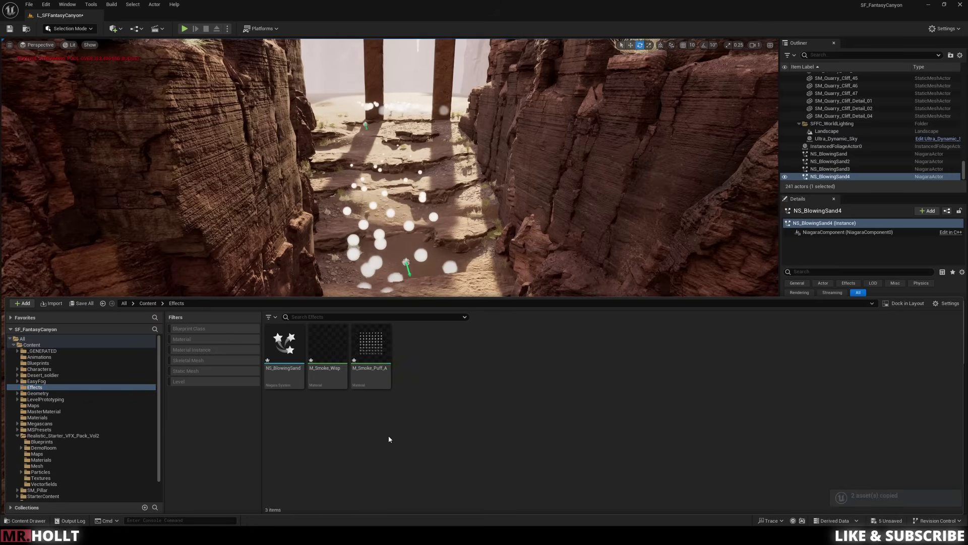
{"action": "double_click", "coordinate": [374, 343]}
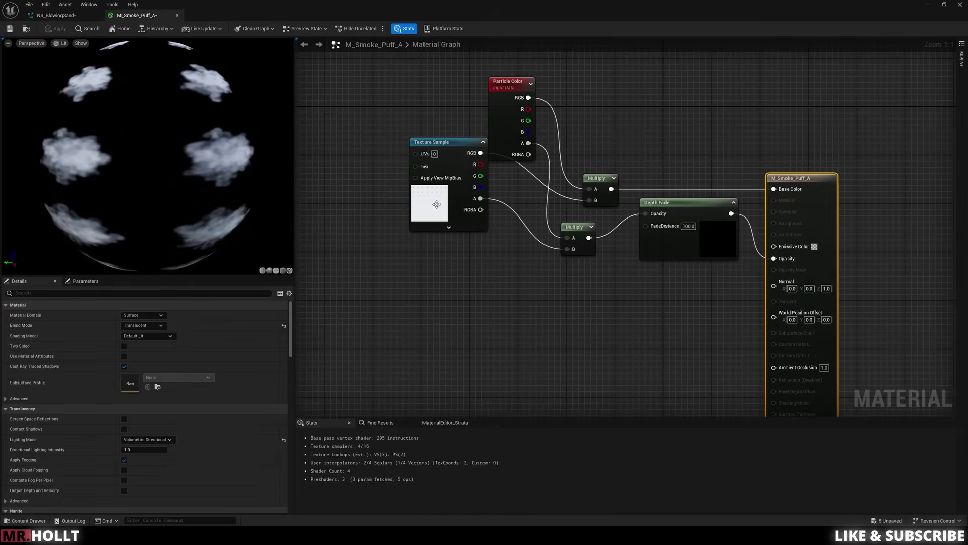
Locate the Texture Sample's T_Smoke_Puff_color texture, view it, then close it.
{"action": "left_click", "coordinate": [439, 201]}
{"action": "key", "text": "ctrl+b"}
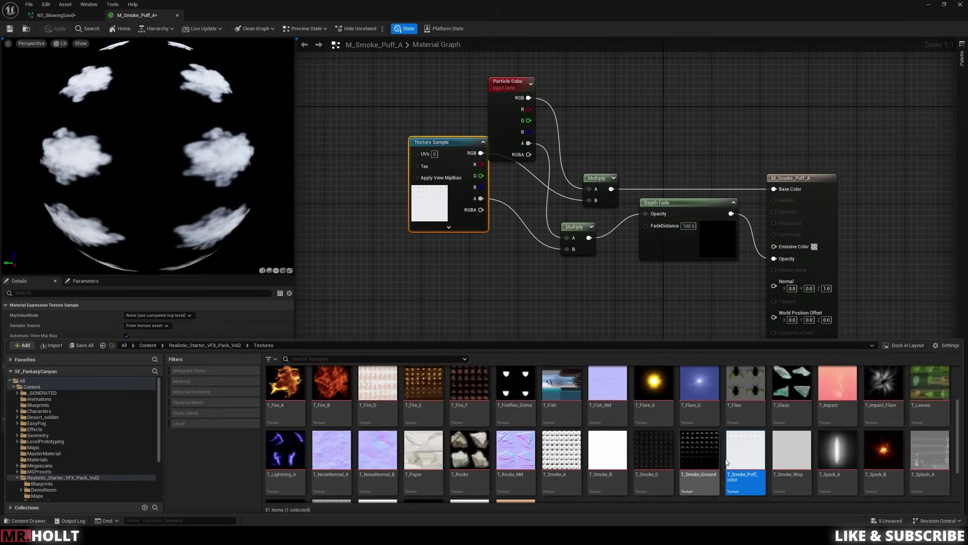
{"action": "double_click", "coordinate": [746, 450]}
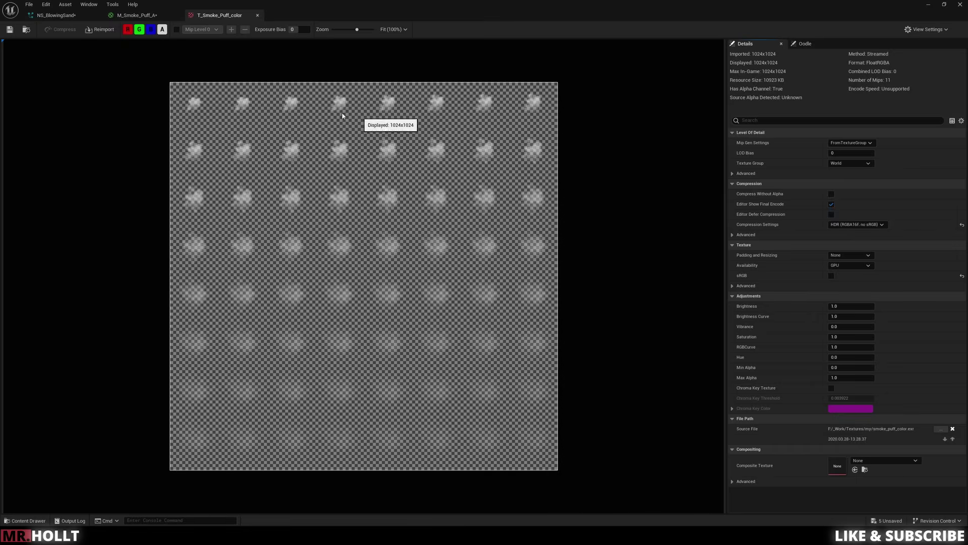
{"action": "left_click", "coordinate": [961, 5]}
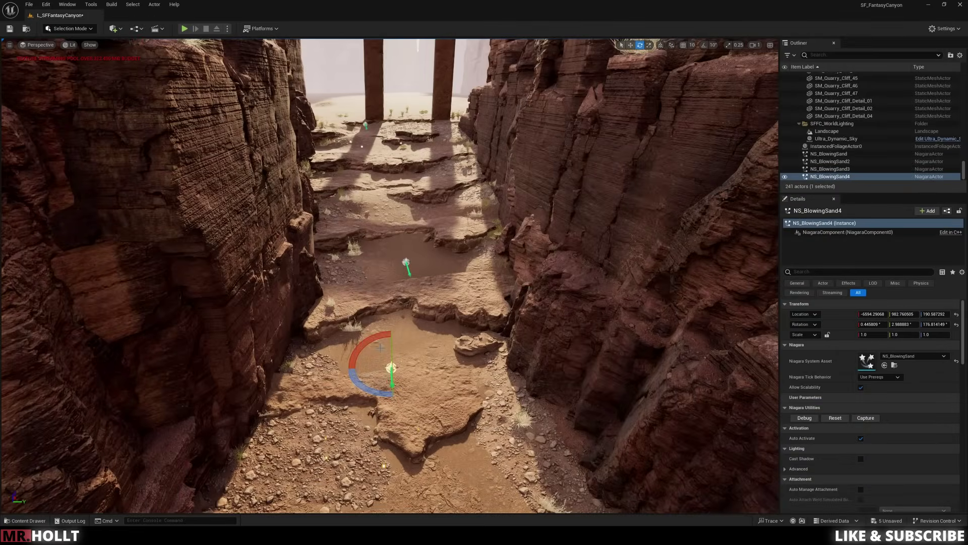
Open NS_BlowingSand from the Effects folder and show the emitter's Initialize Particle settings.
{"action": "key", "text": "ctrl+space"}
{"action": "left_click", "coordinate": [34, 364]}
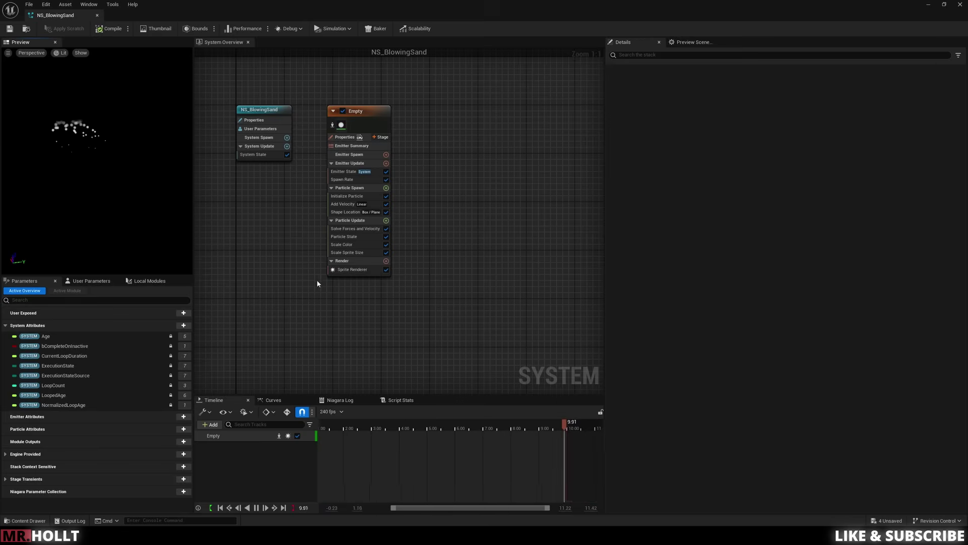
{"action": "left_click", "coordinate": [359, 117]}
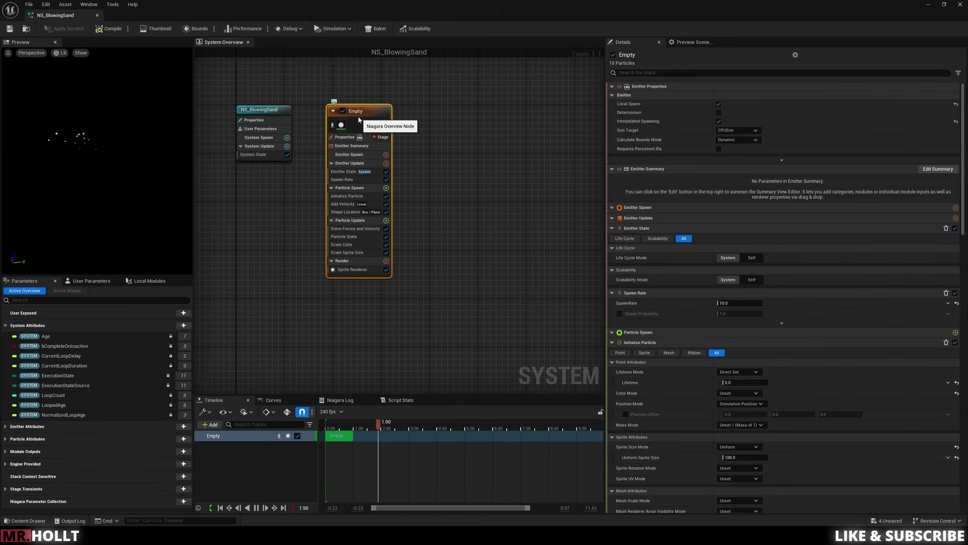
{"action": "left_click", "coordinate": [356, 197]}
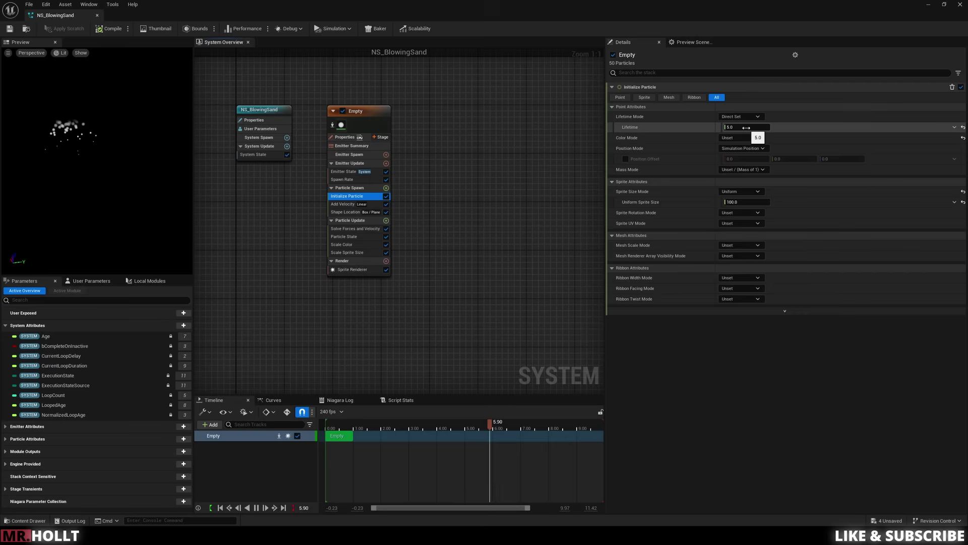
Set sprite size to Random Uniform between 700 and 900, and Spawn Rate to 15.
{"action": "left_click", "coordinate": [746, 202]}
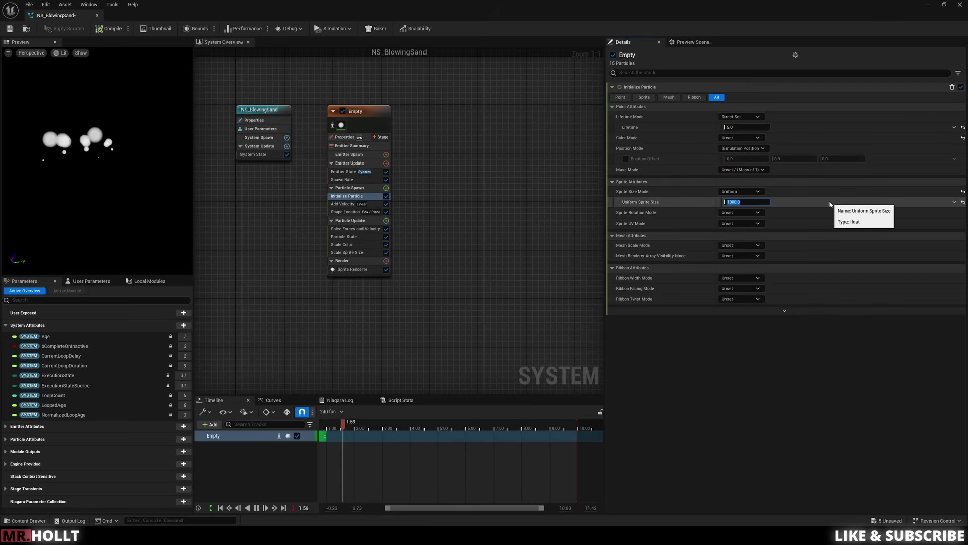
{"action": "left_click", "coordinate": [753, 192]}
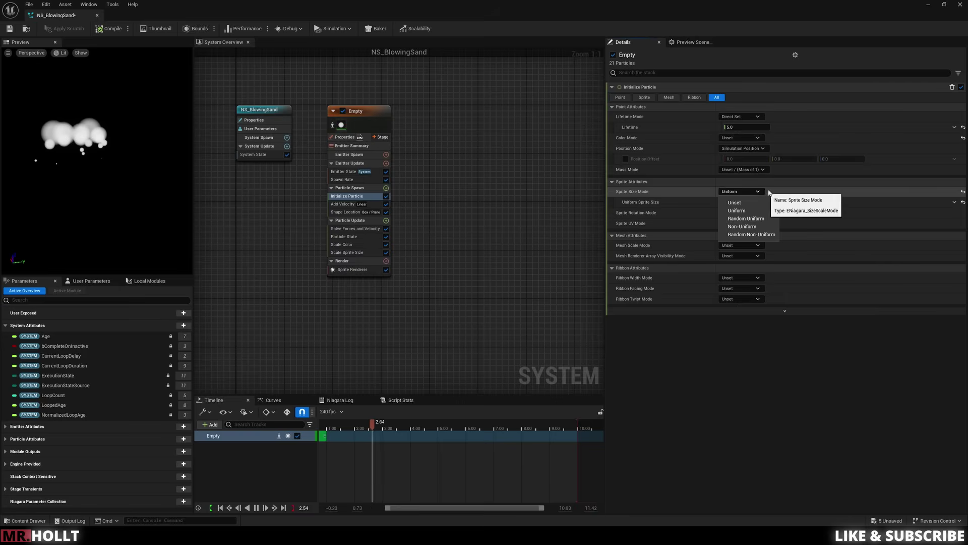
{"action": "left_click", "coordinate": [751, 219]}
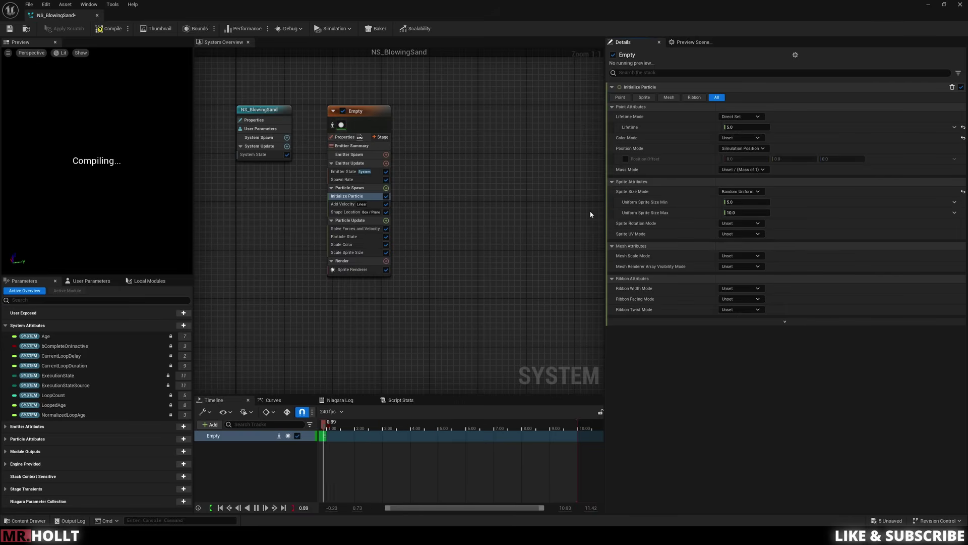
{"action": "left_click", "coordinate": [747, 202]}
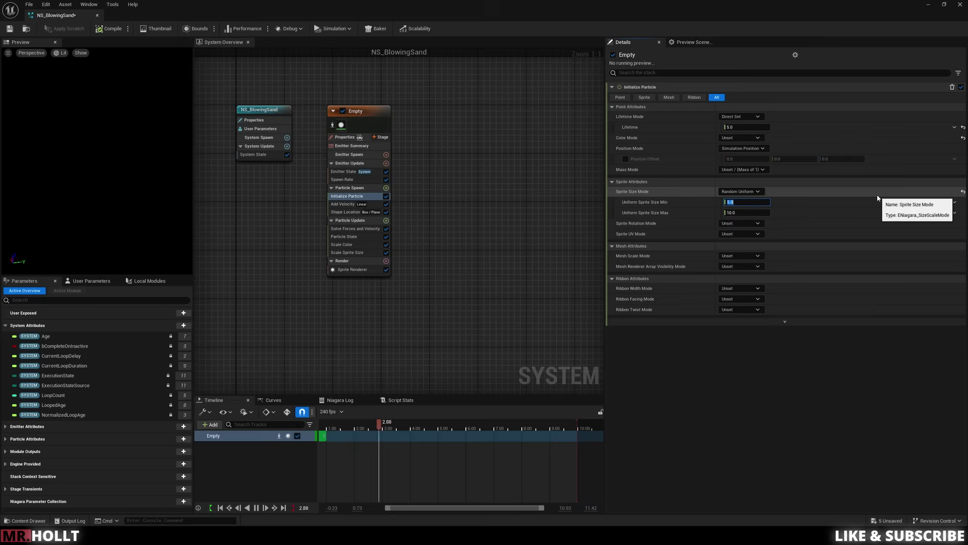
{"action": "left_click", "coordinate": [741, 214]}
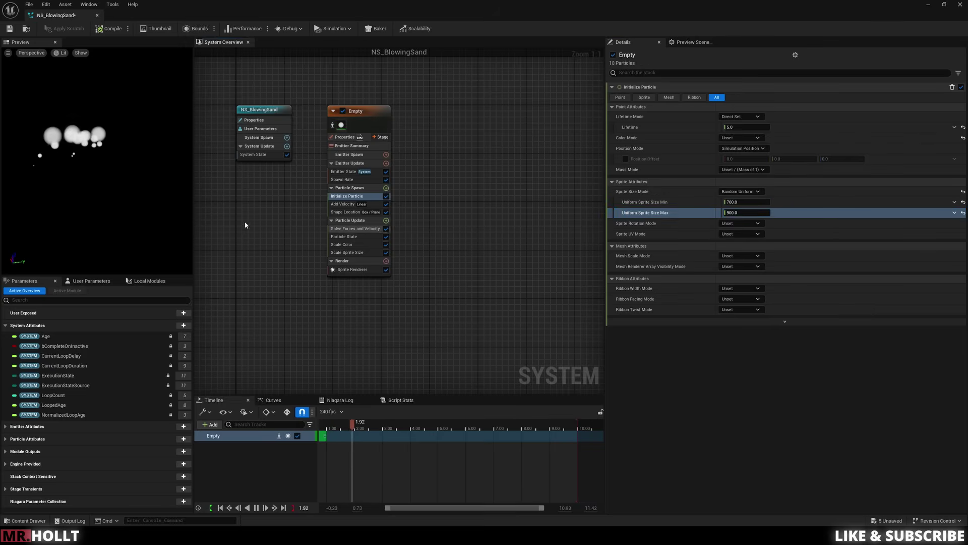
{"action": "left_click", "coordinate": [354, 179]}
{"action": "left_click", "coordinate": [737, 97]}
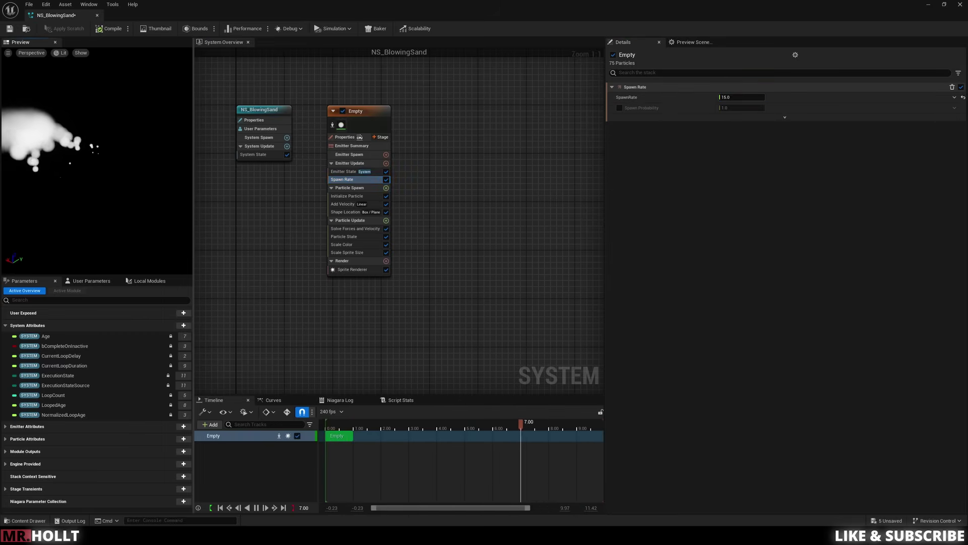
Add a Sub UVAnimation module to Particle Update linked to the Sprite Renderer.
{"action": "left_click", "coordinate": [386, 221]}
{"action": "type", "text": "subuv"}
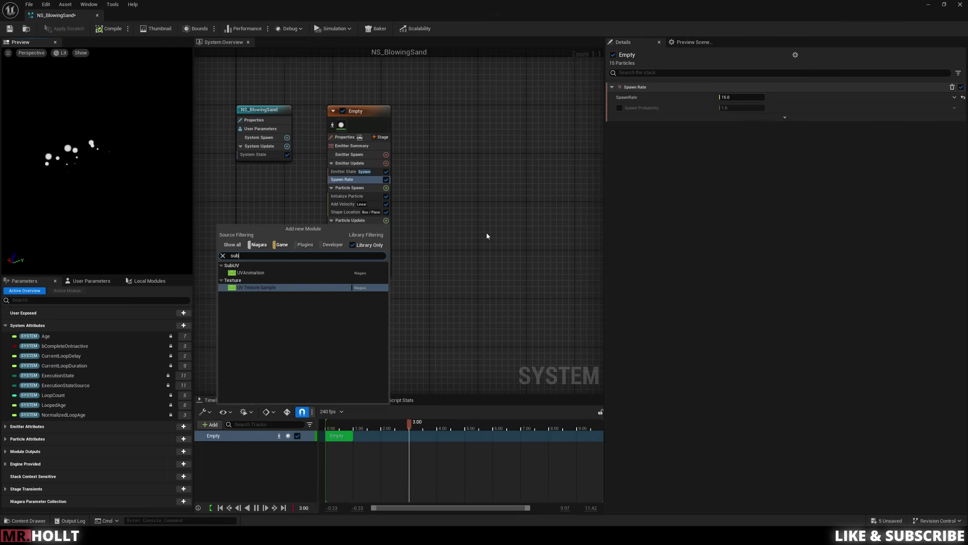
{"action": "key", "text": "Return"}
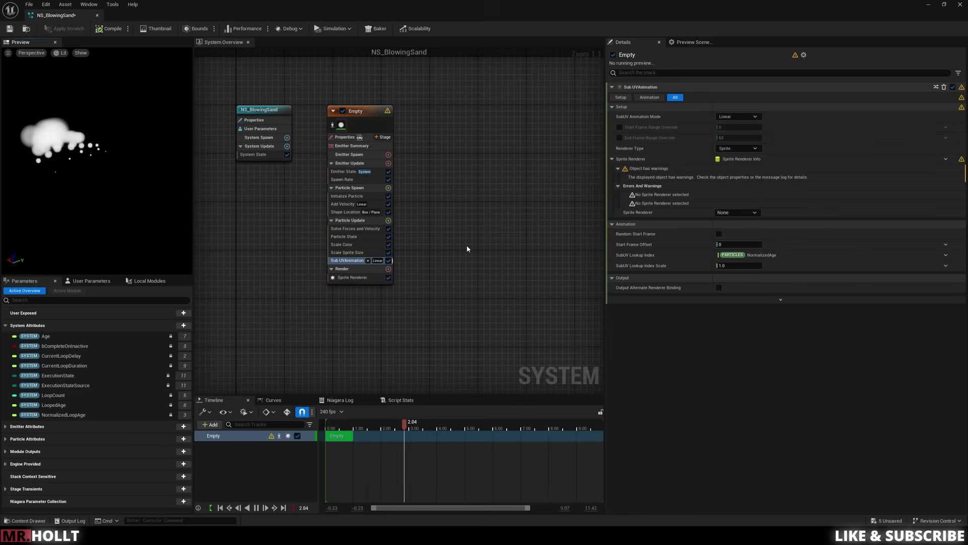
{"action": "left_click", "coordinate": [737, 212]}
{"action": "left_click", "coordinate": [736, 221]}
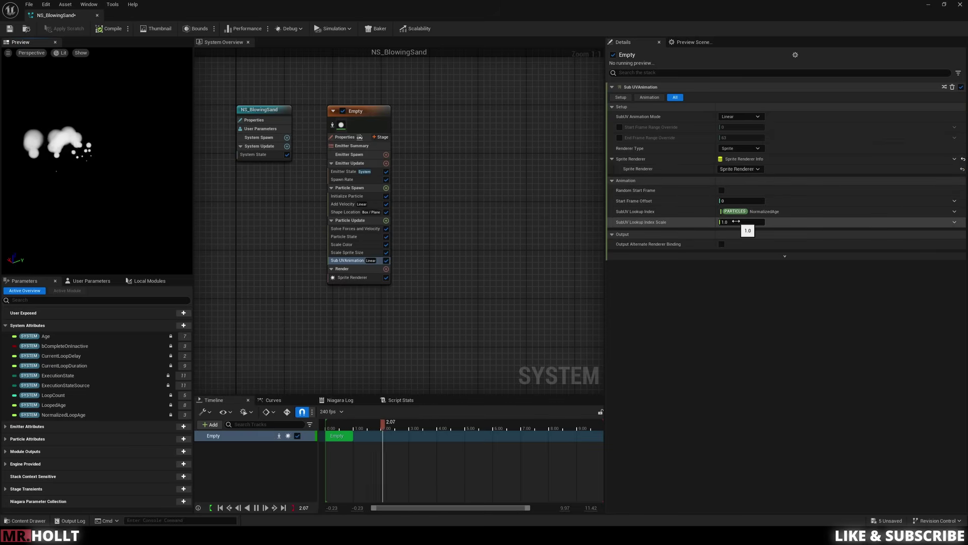
Enable Sub UV Blending in the Sprite Renderer and set Sub Image Size to 8×8.
{"action": "left_click", "coordinate": [353, 277]}
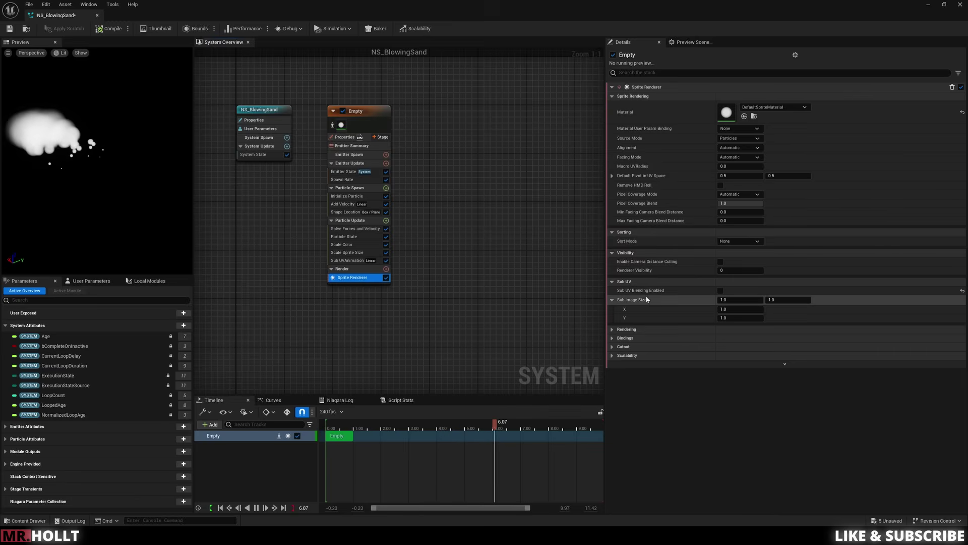
{"action": "left_click", "coordinate": [720, 291]}
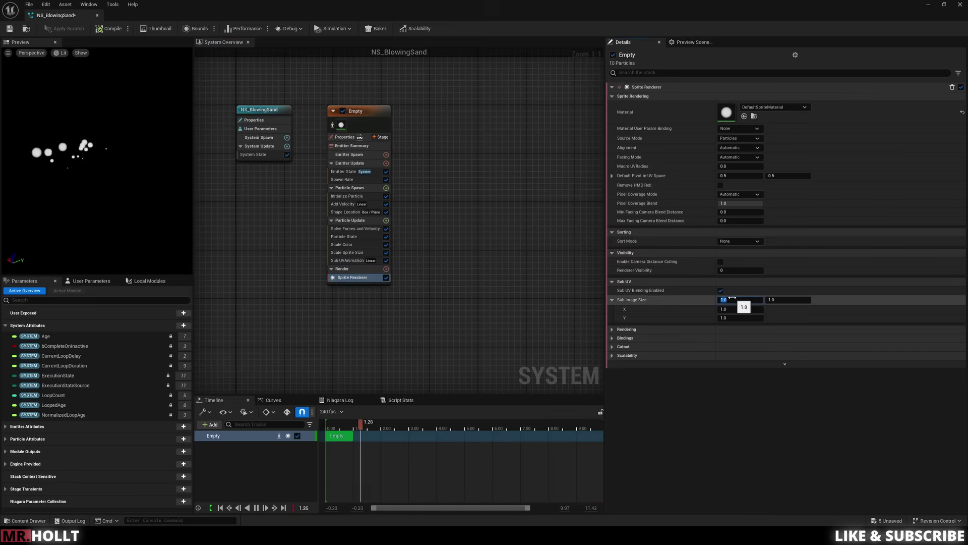
{"action": "left_click", "coordinate": [805, 299]}
{"action": "type", "text": "8"}
{"action": "key", "text": "Return"}
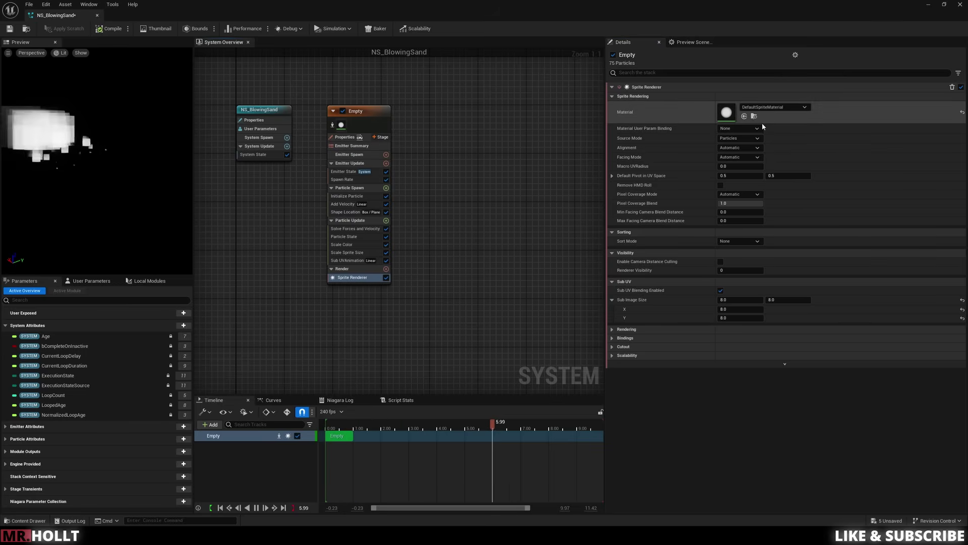
Drop M_Smoke_Wisp into the Sprite Renderer's Material slot, then save and close NS_BlowingSand.
{"action": "key", "text": "ctrl+space"}
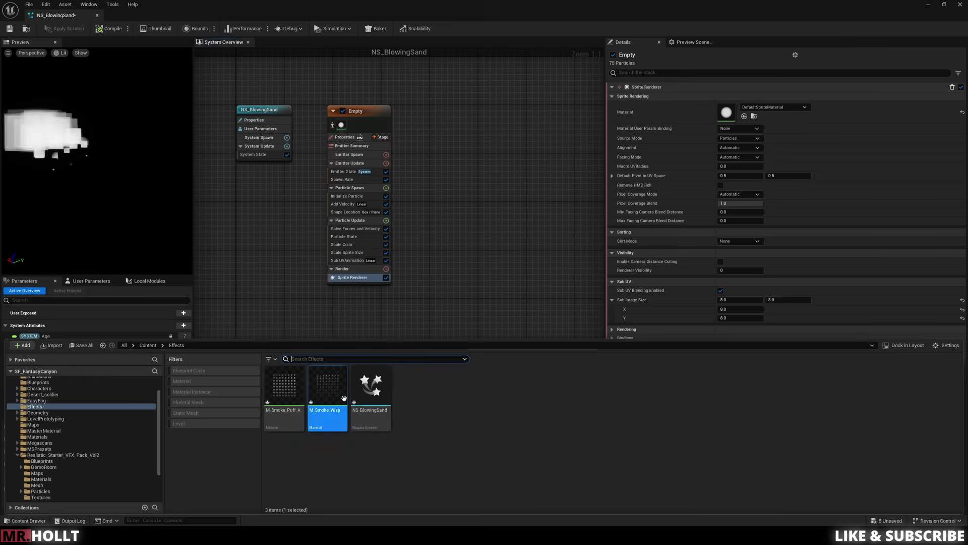
{"action": "left_click_drag", "start_coordinate": [337, 387], "coordinate": [727, 112]}
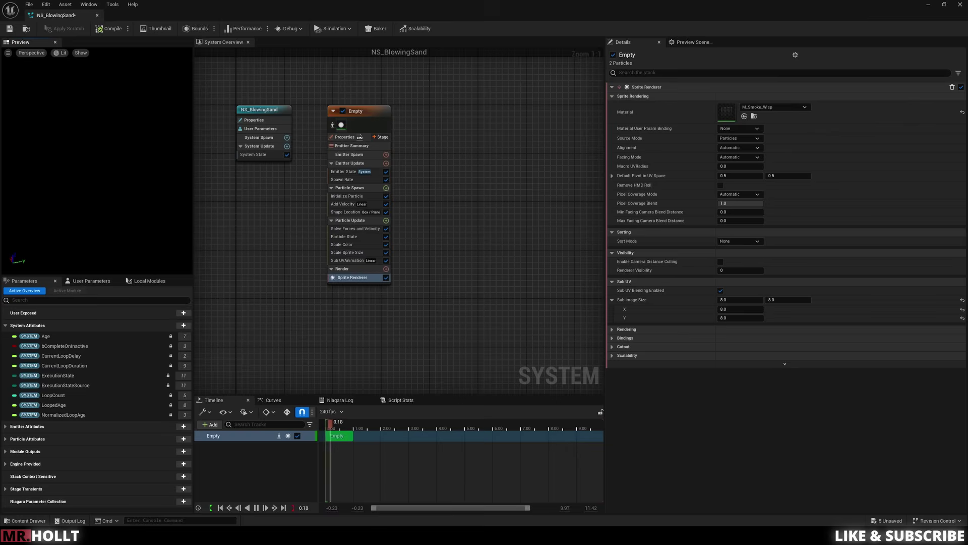
{"action": "mouse_move", "coordinate": [659, 544]}
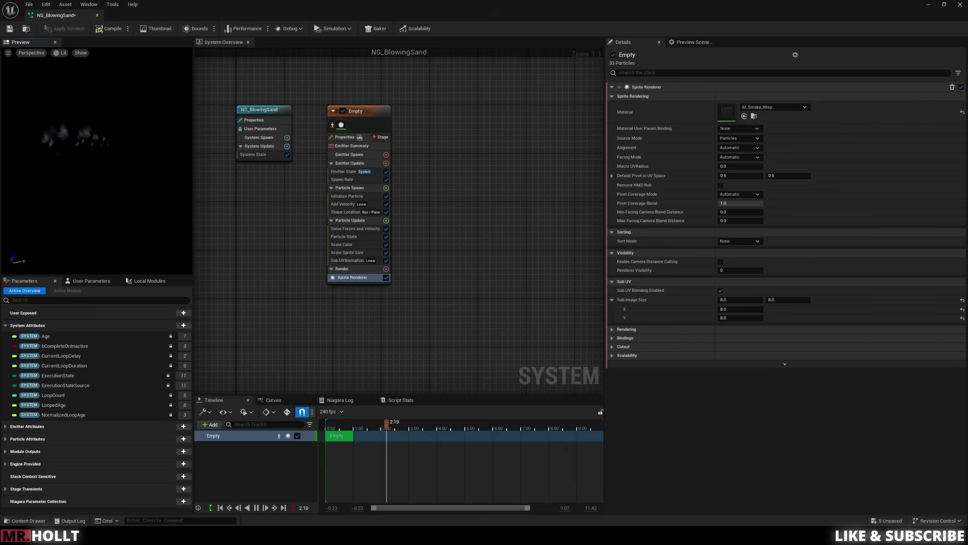
{"action": "left_click", "coordinate": [10, 29]}
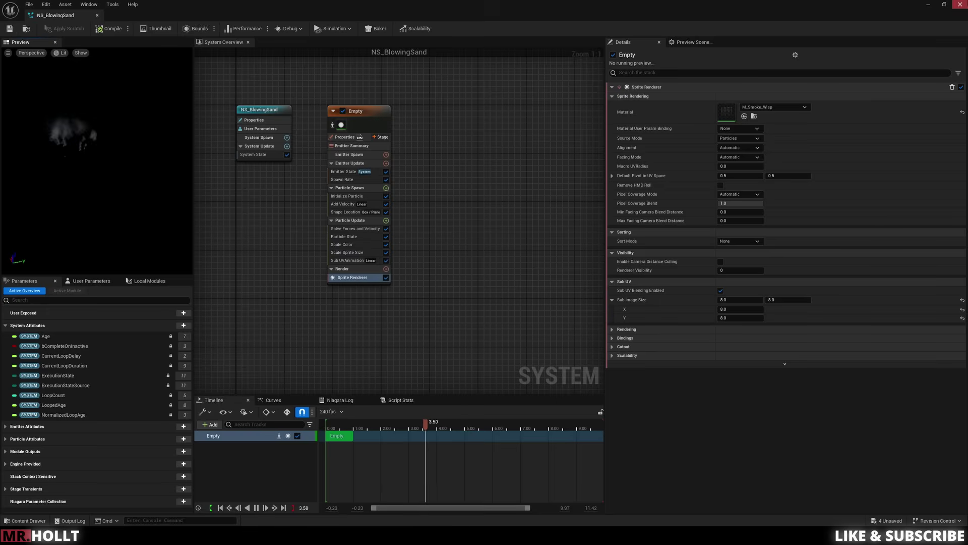
{"action": "left_click", "coordinate": [961, 5]}
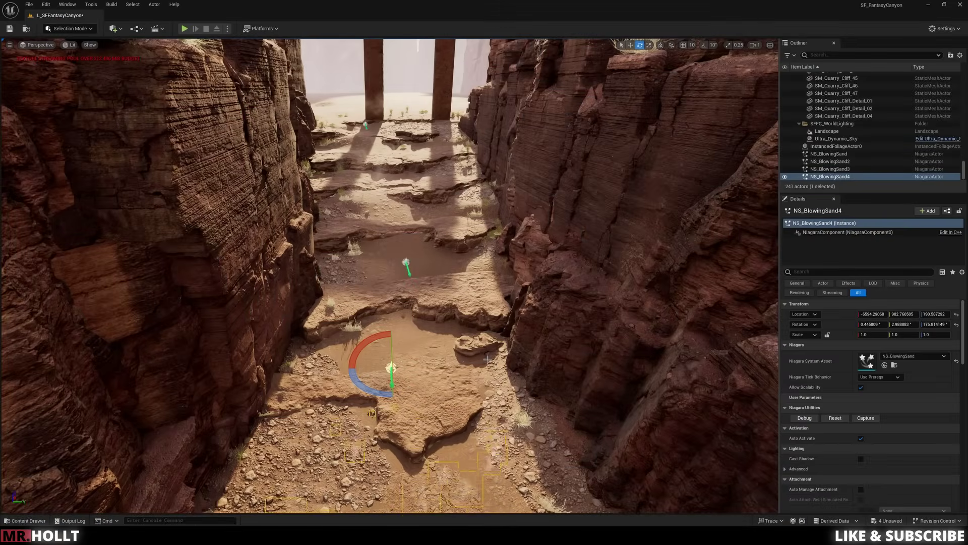
{"action": "right_click_drag", "start_coordinate": [487, 358], "coordinate": [433, 315]}
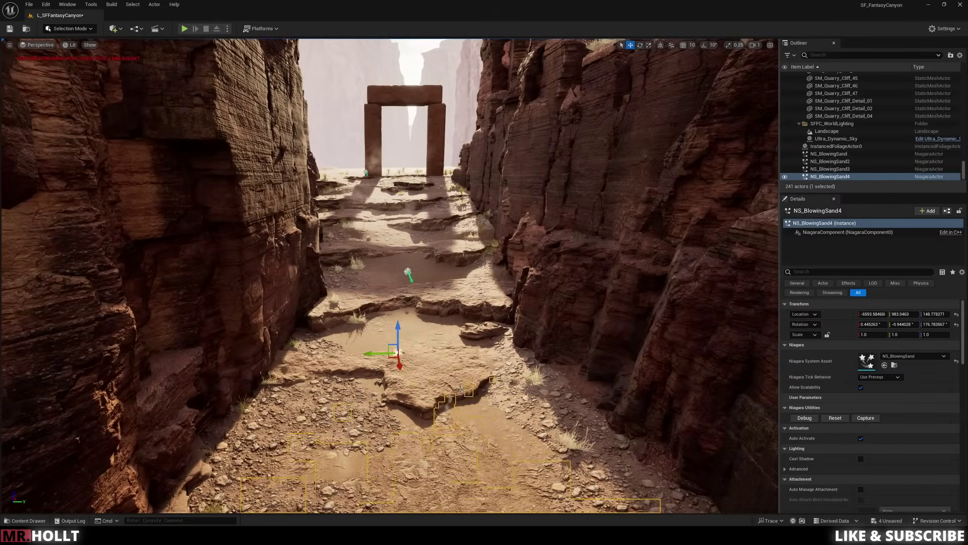
{"action": "left_click", "coordinate": [467, 398]}
{"action": "right_click_drag", "start_coordinate": [467, 398], "coordinate": [467, 376]}
{"action": "right_click_drag", "start_coordinate": [403, 283], "coordinate": [403, 267]}
{"action": "left_click", "coordinate": [403, 266]}
{"action": "right_click_drag", "start_coordinate": [457, 401], "coordinate": [458, 394]}
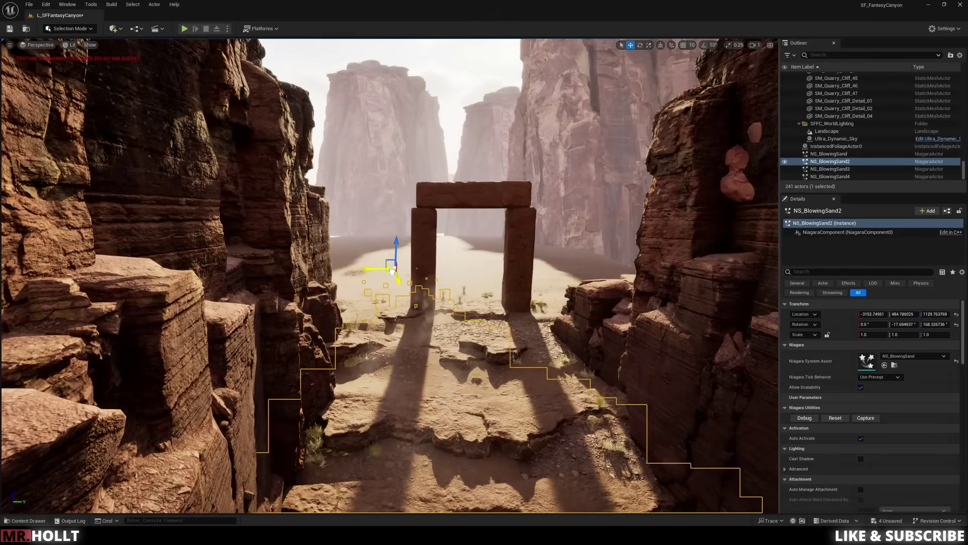
{"action": "left_click", "coordinate": [397, 265]}
{"action": "right_click_drag", "start_coordinate": [397, 264], "coordinate": [397, 255]}
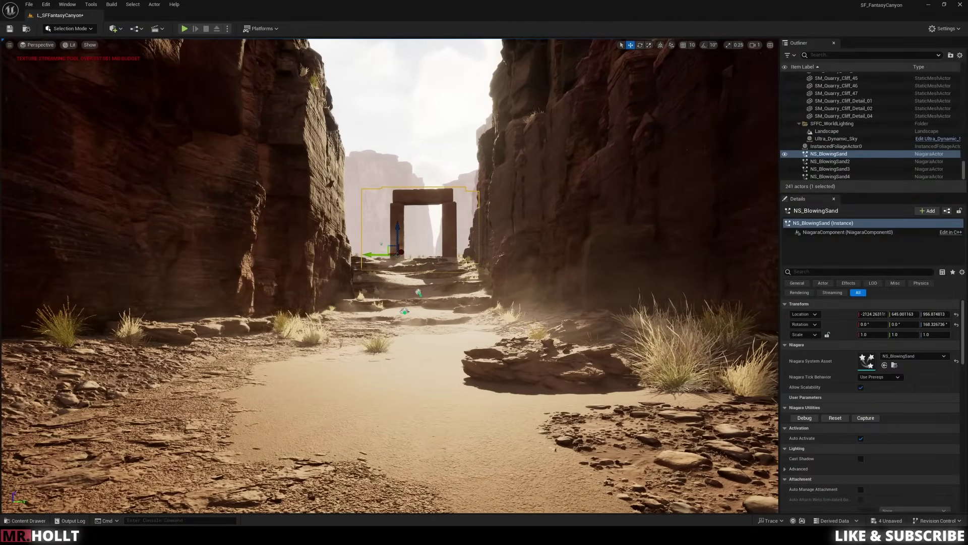